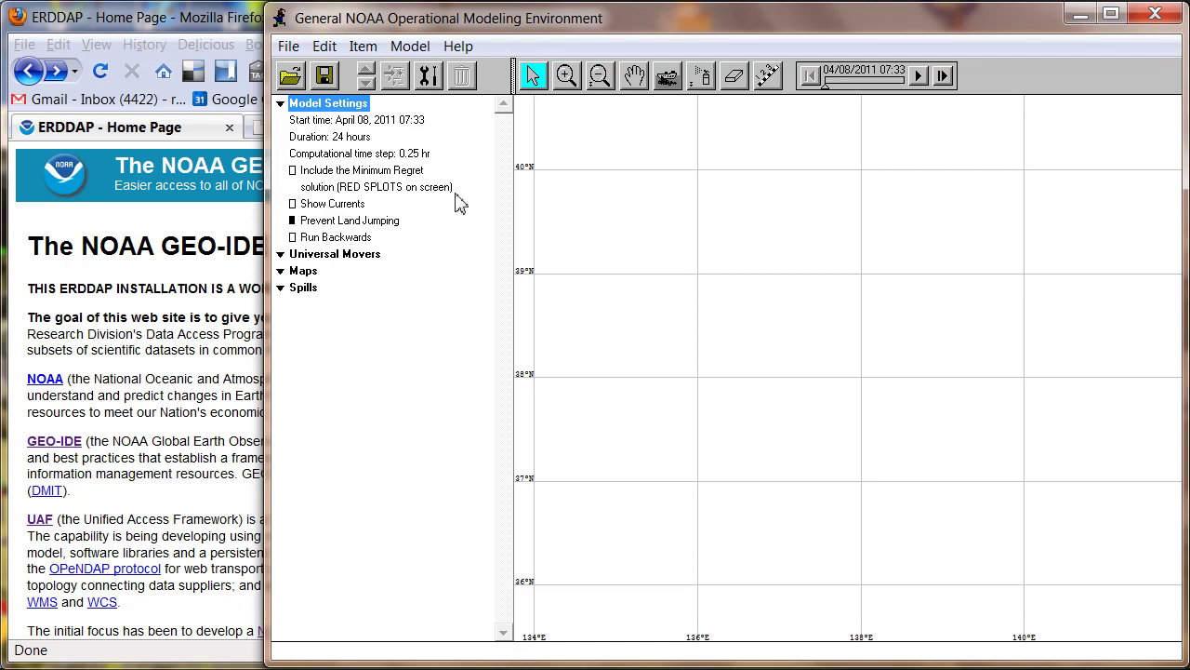
Switch to the ERDDAP home page in Firefox and run a full text dataset search for "fukushima AND velocity"
click(168, 342)
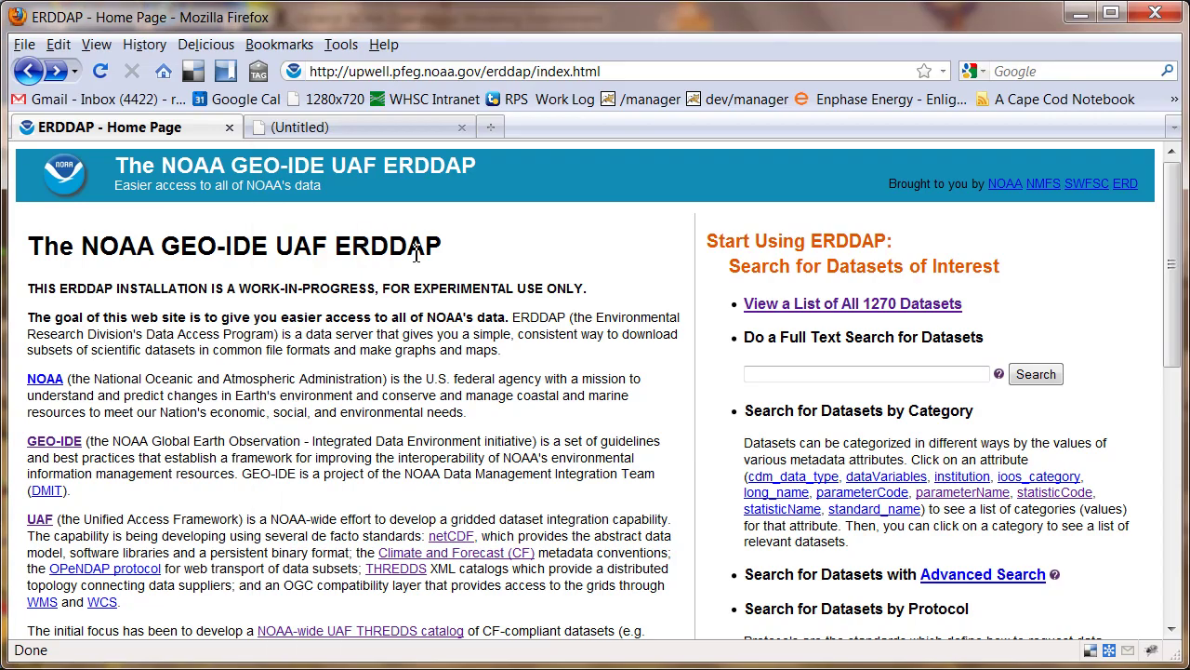
click(941, 373)
text(fuku)
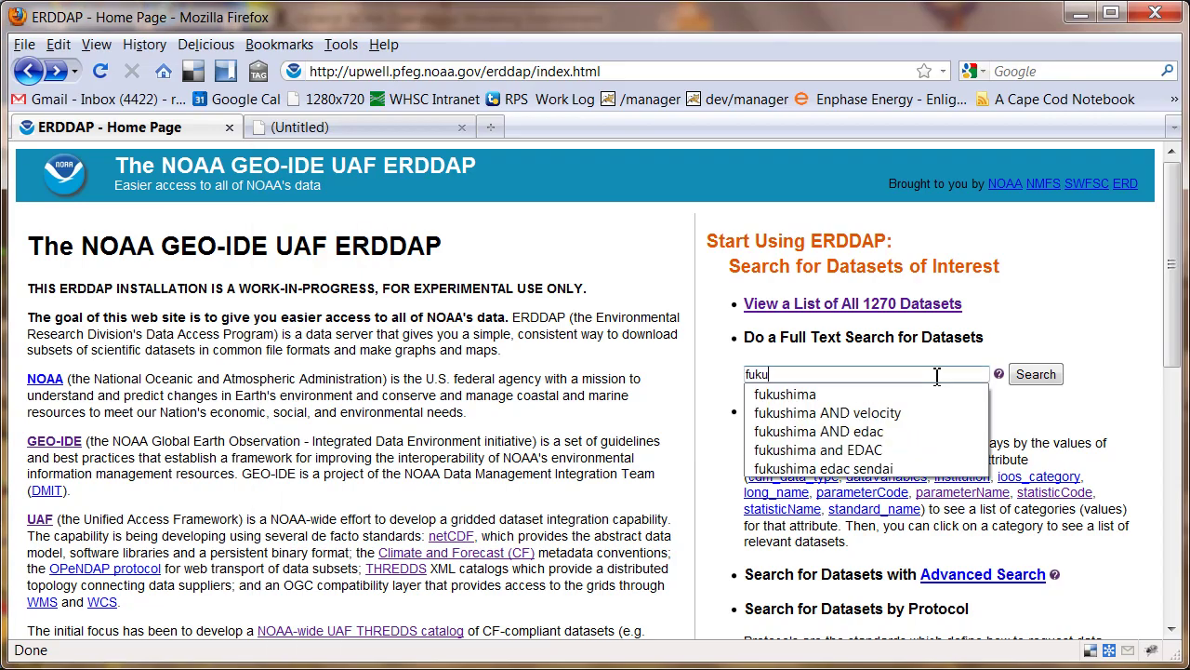
text(shima AND velco)
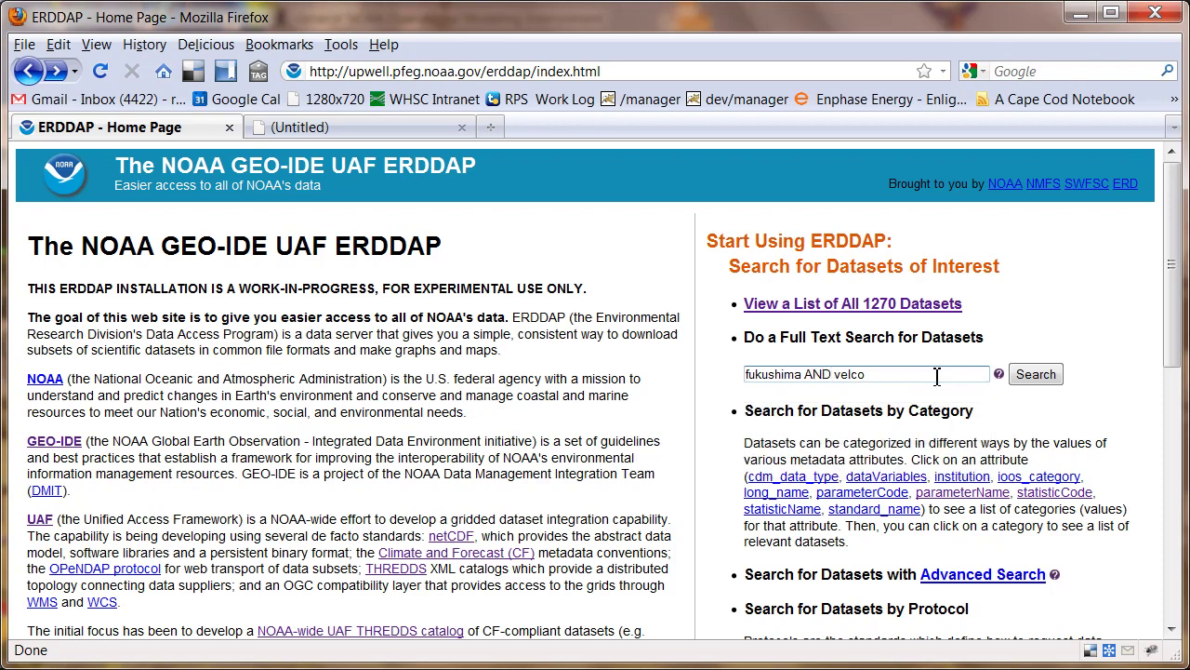
key(BackSpace)
key(BackSpace)
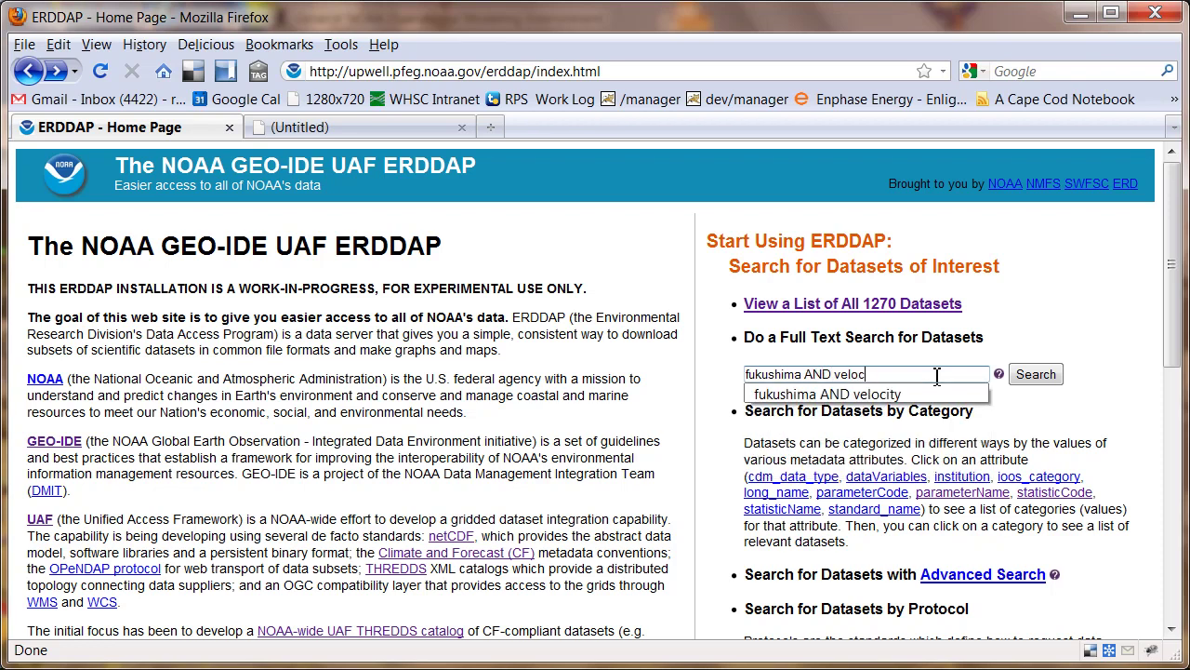
text(ocity)
key(Return)
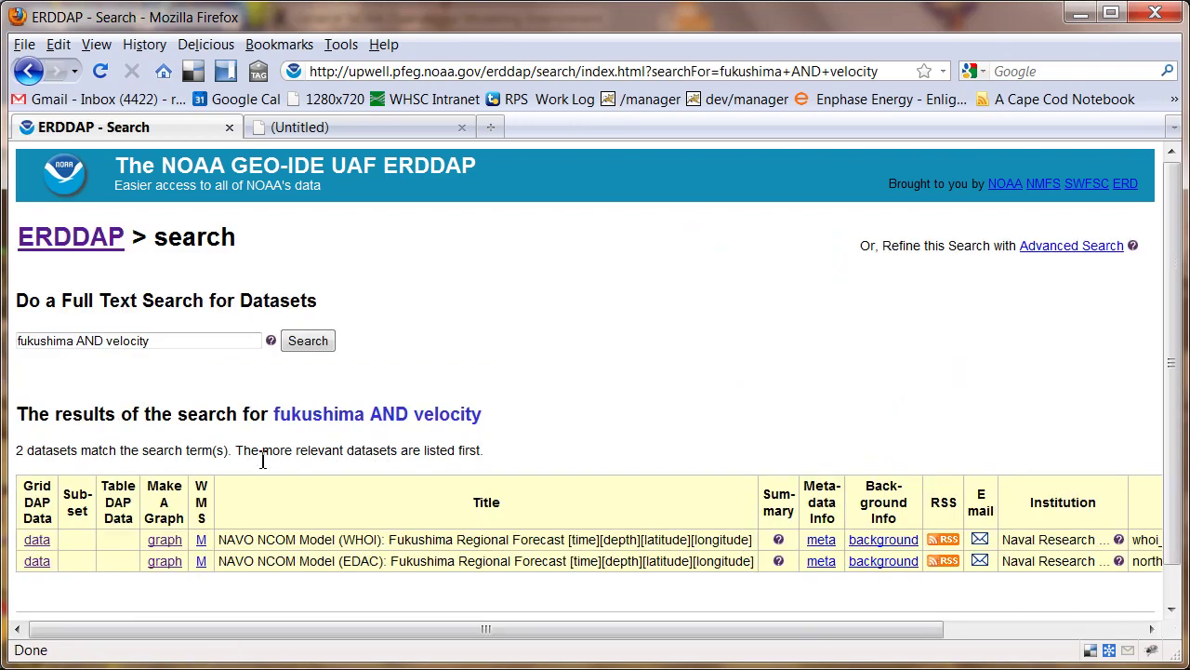
Graph the NAVO NCOM Model (EDAC) Fukushima Regional Forecast dataset, coloured by water_temp at depth 0
click(165, 562)
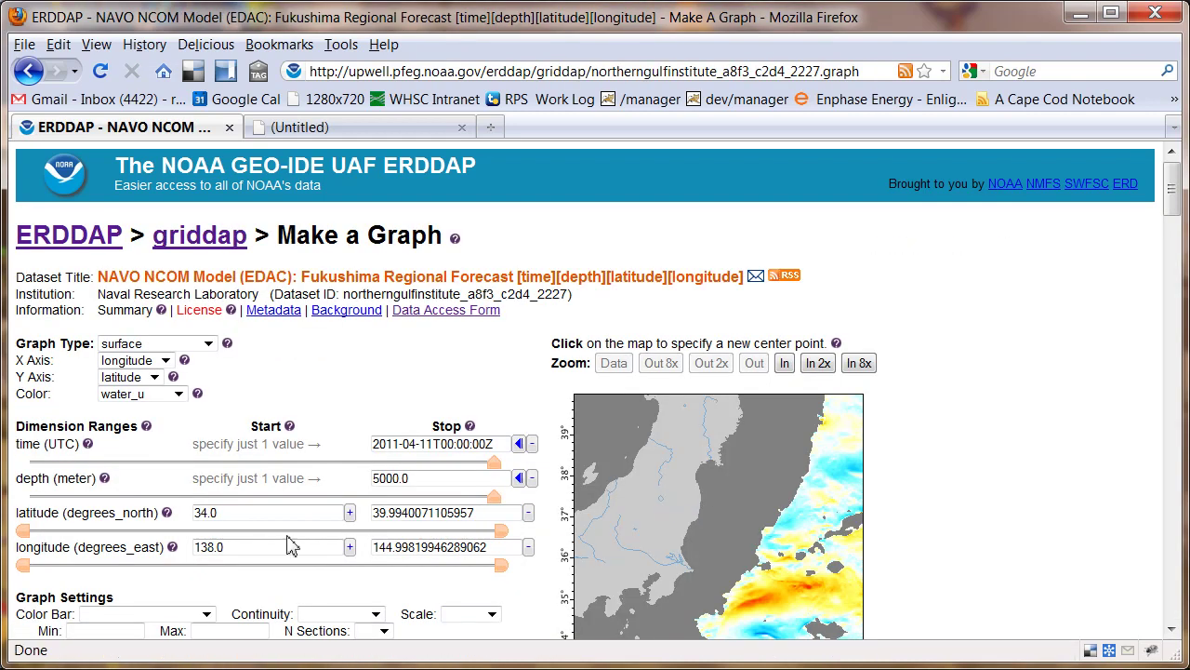
click(177, 393)
click(166, 440)
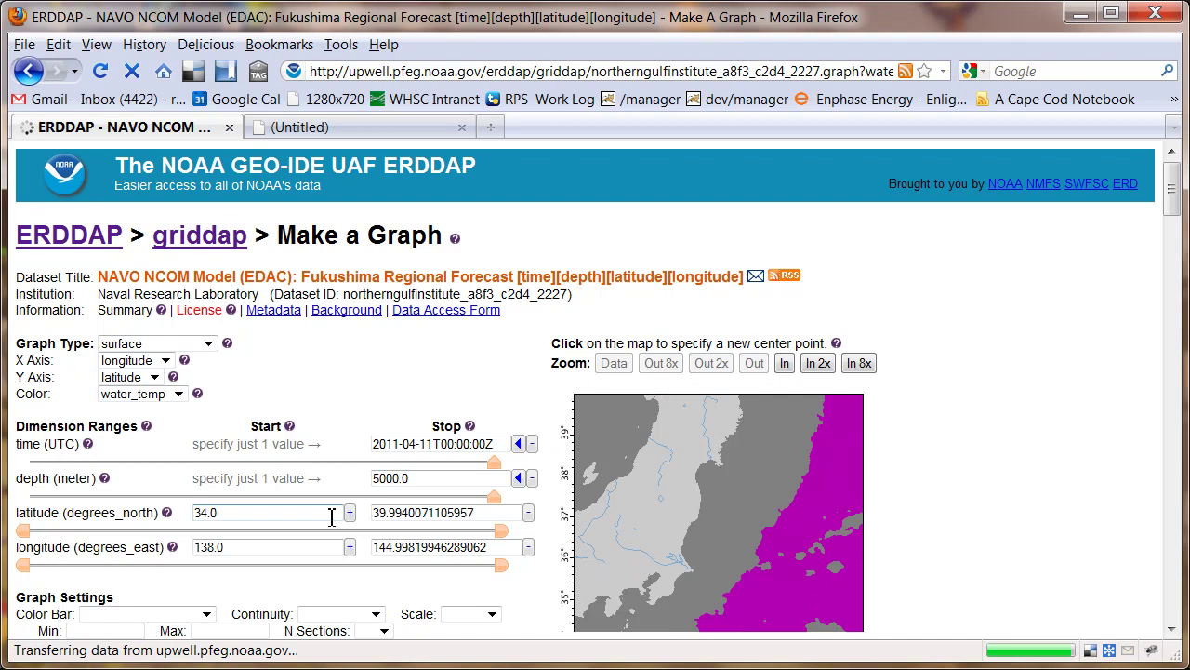
drag(495, 503, 26, 507)
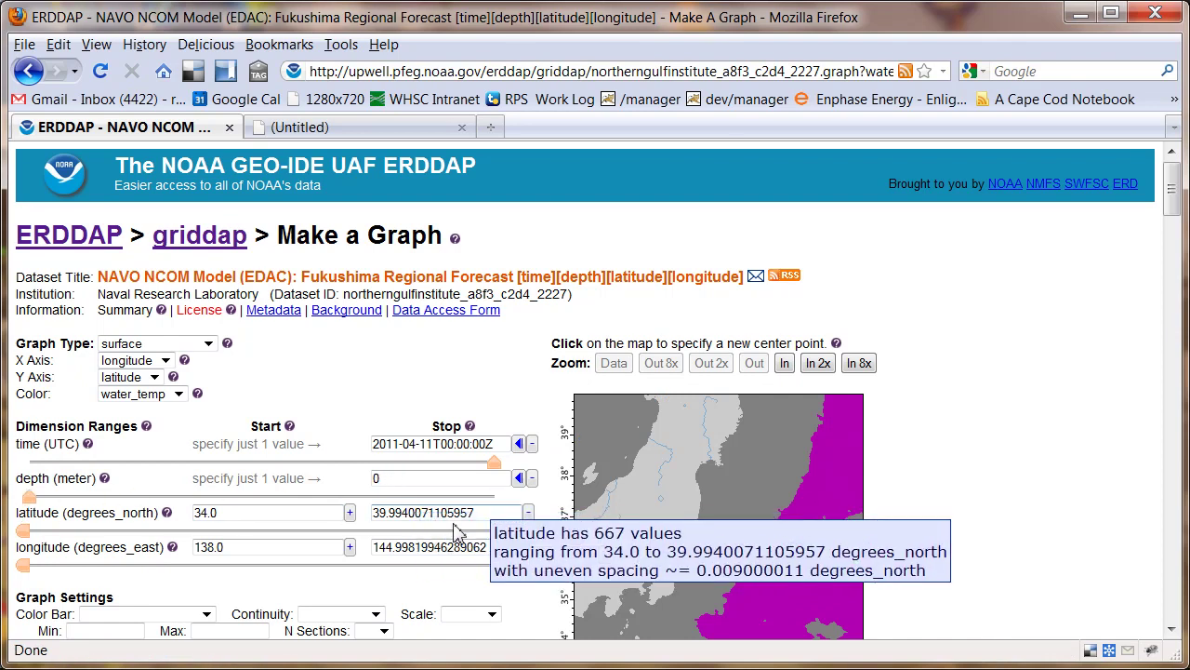
click(1174, 628)
click(1174, 628)
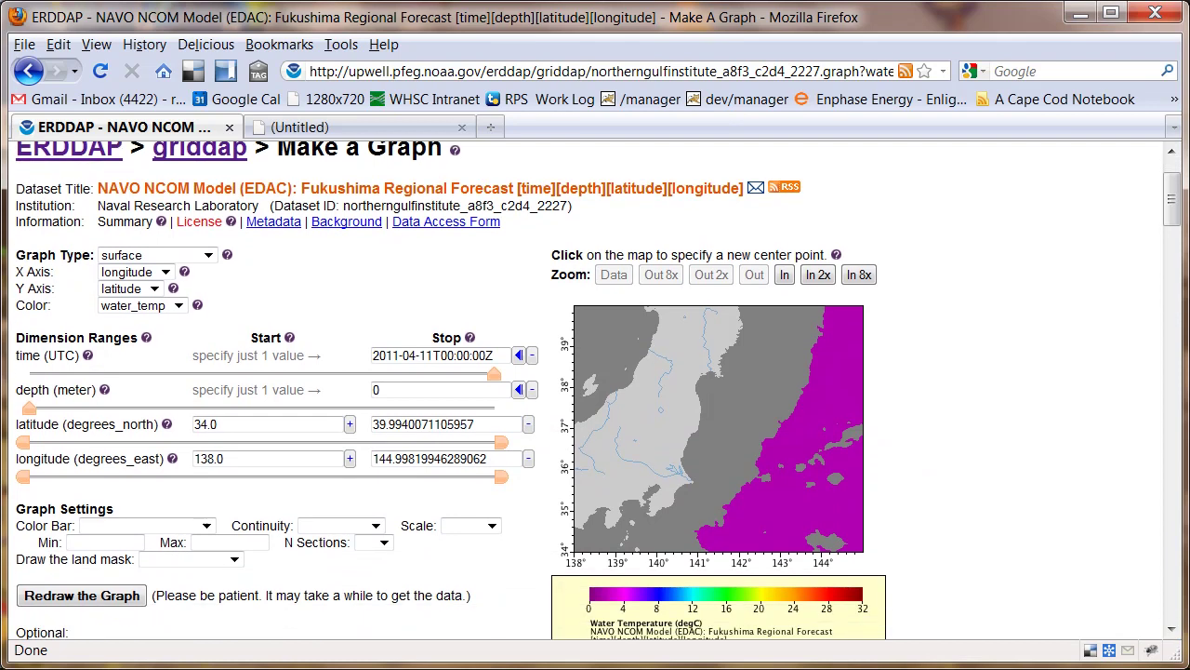
click(130, 602)
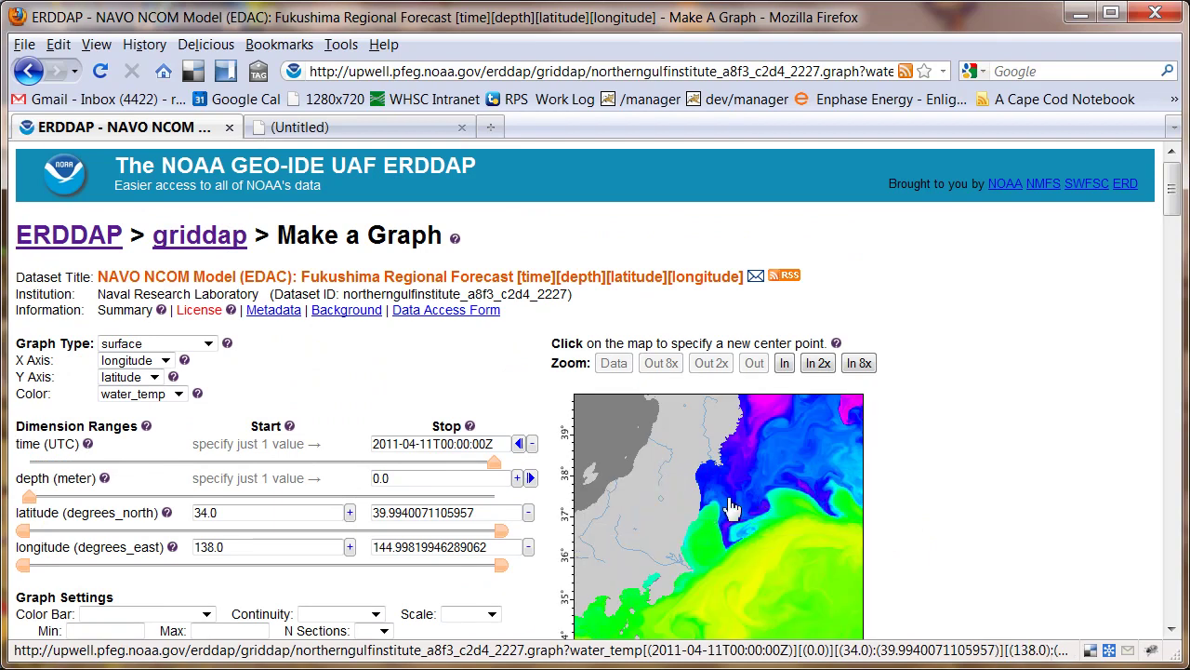
In the dataset's Data Access Form, set the start time to 2011-04-08 and the latitude and longitude strides to 4
click(424, 313)
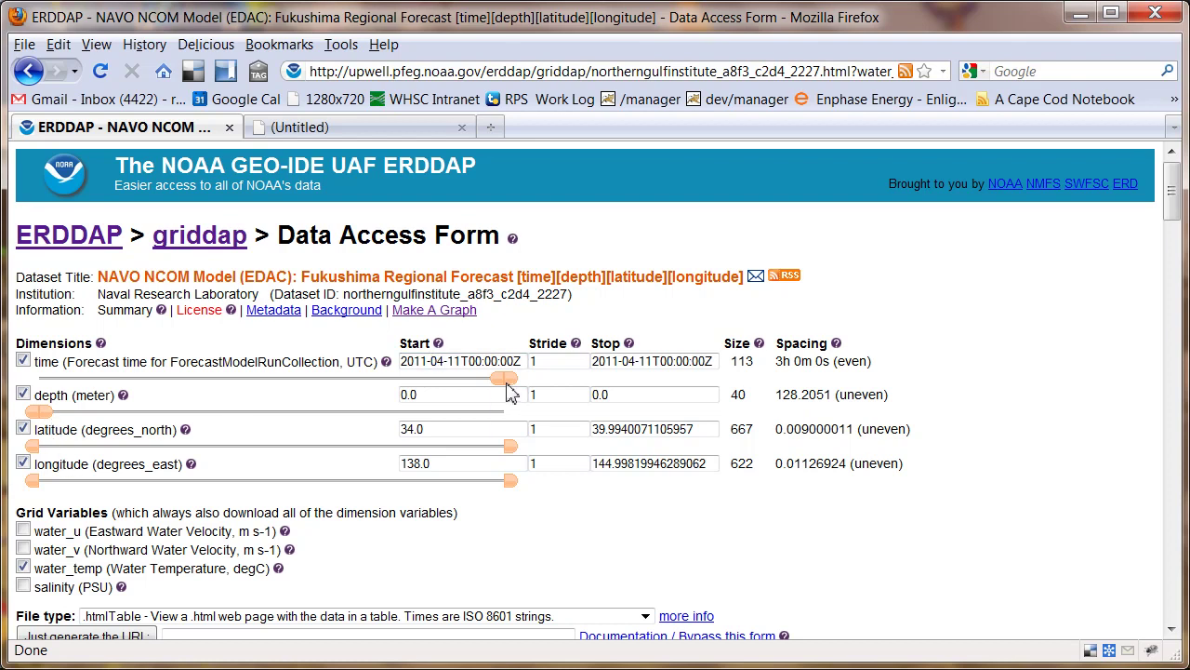
drag(503, 382, 399, 391)
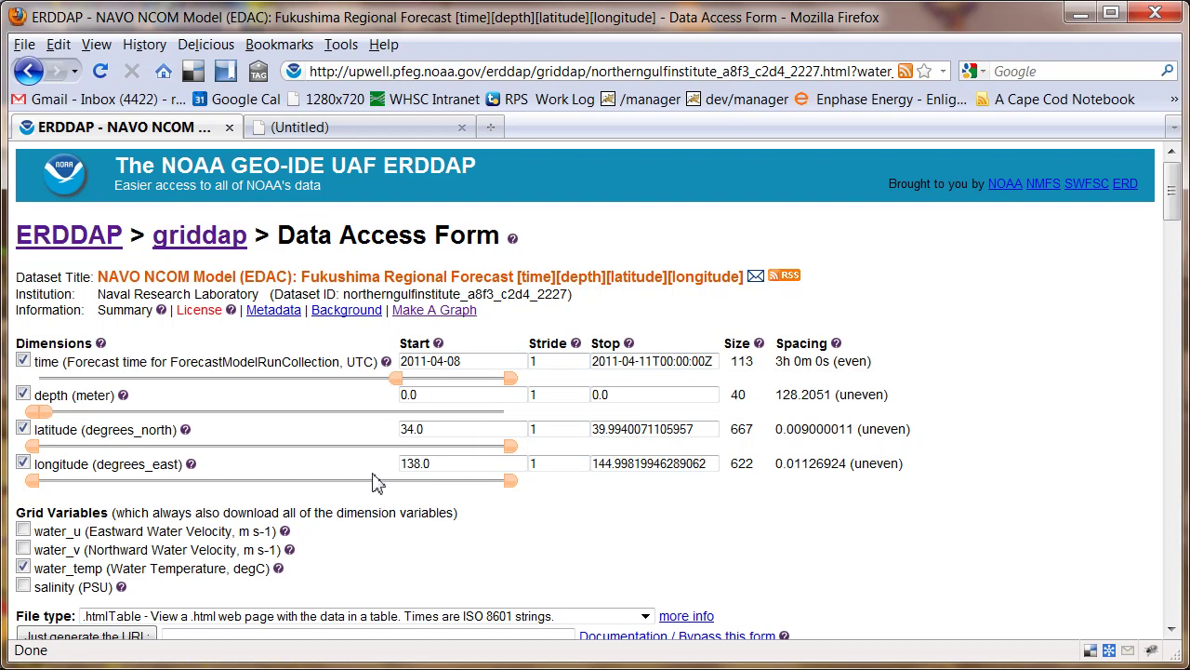
double_click(550, 430)
text(4)
double_click(531, 464)
text(4)
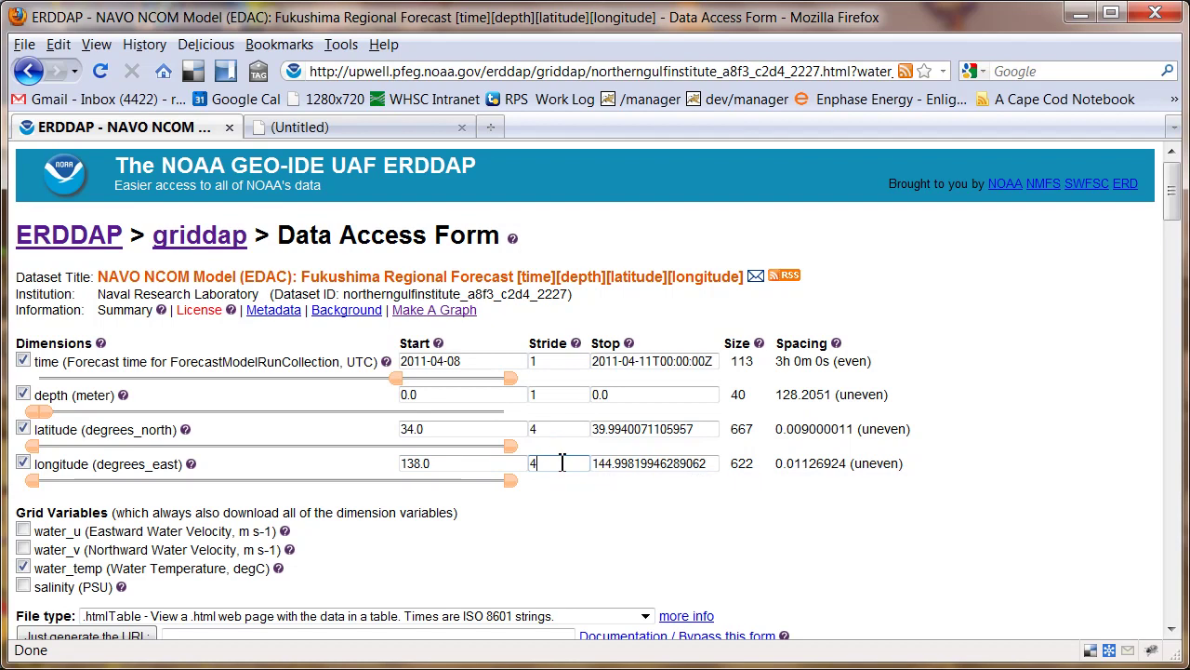
Include water_u and water_v, exclude water_temp, and choose the .nc NetCDF-3 file type for the download
click(23, 567)
click(22, 530)
click(23, 549)
click(22, 567)
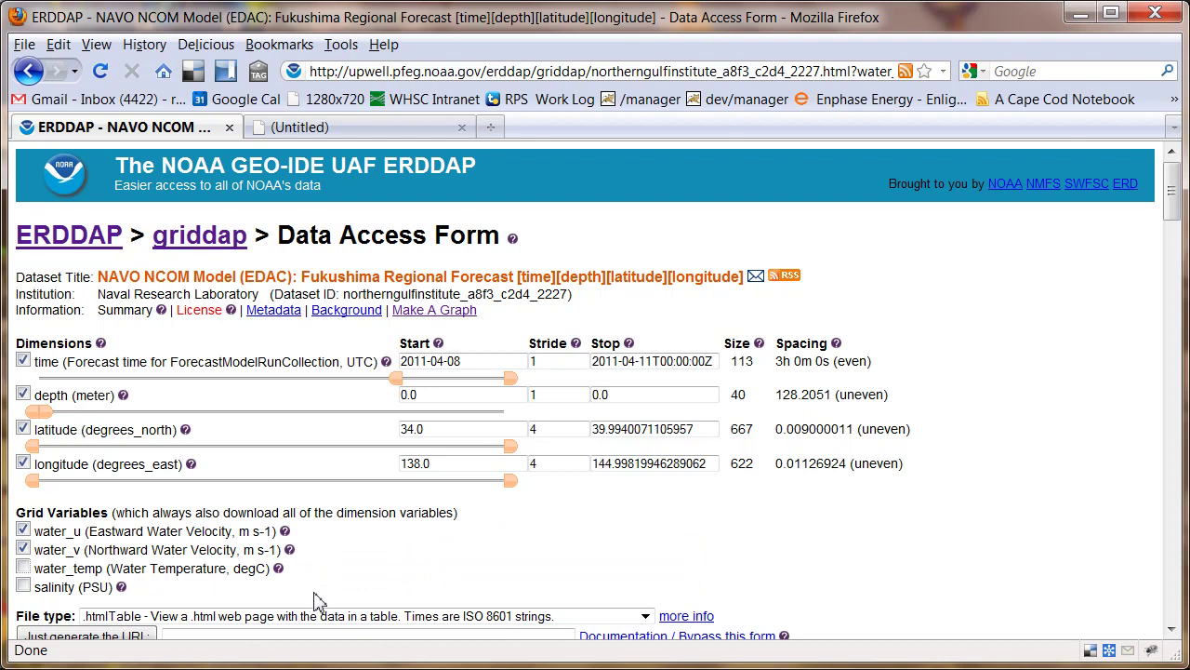
click(233, 618)
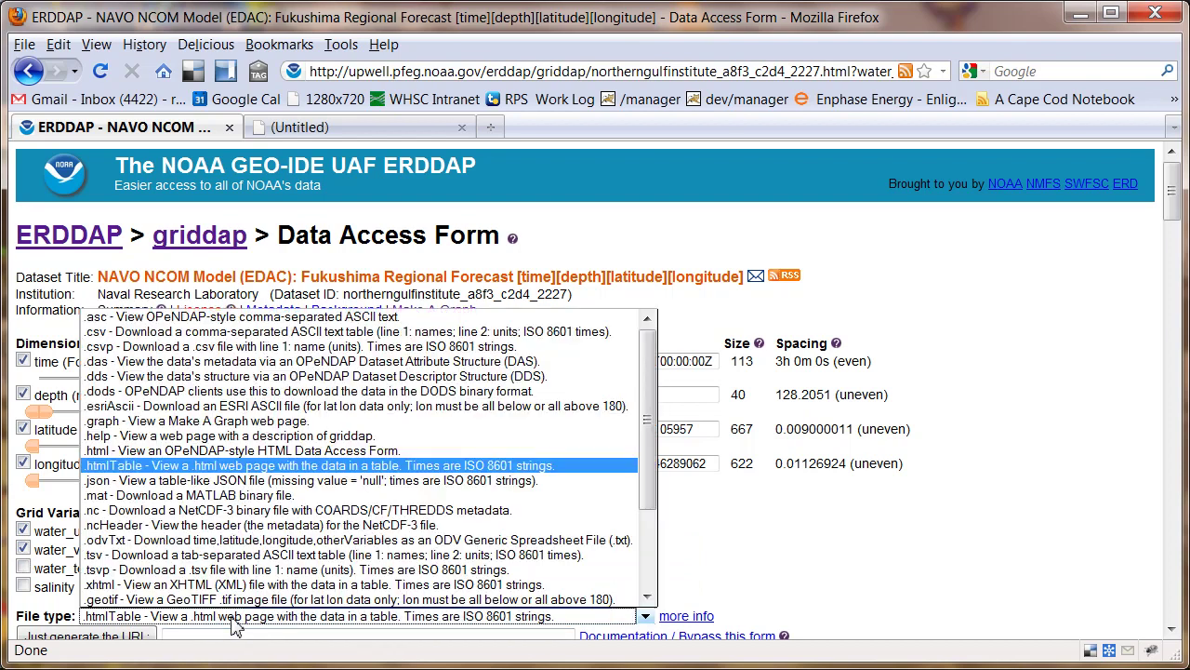
click(228, 511)
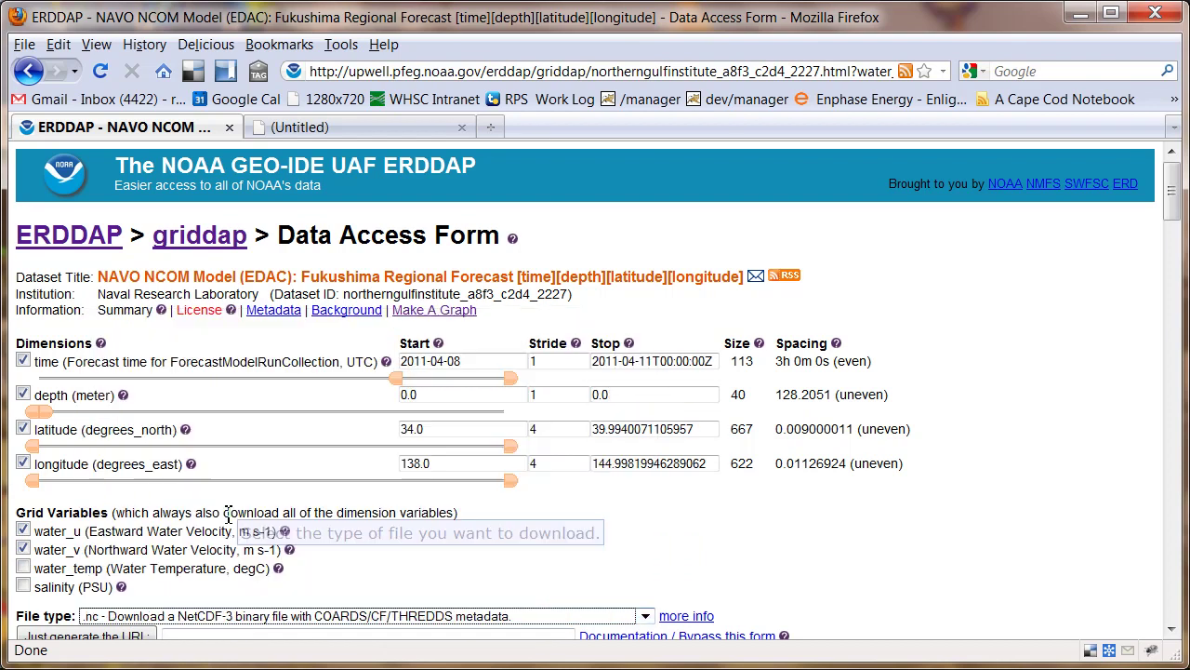
Generate the data request URL and open it in the untitled browser tab
click(138, 640)
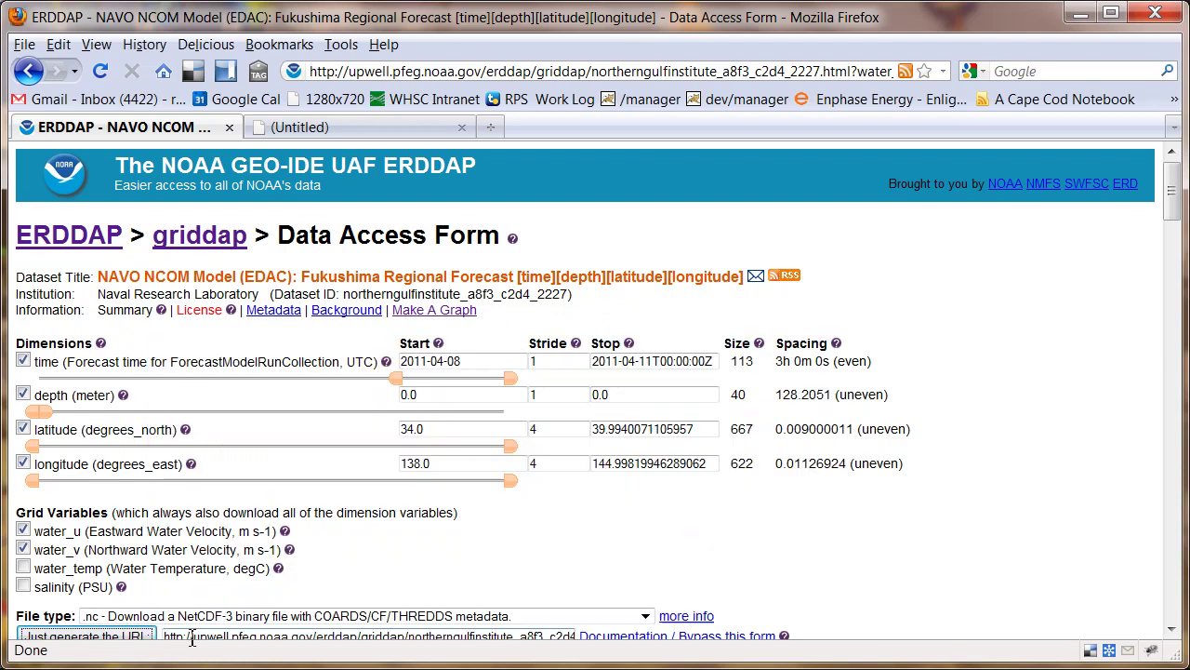
click(203, 640)
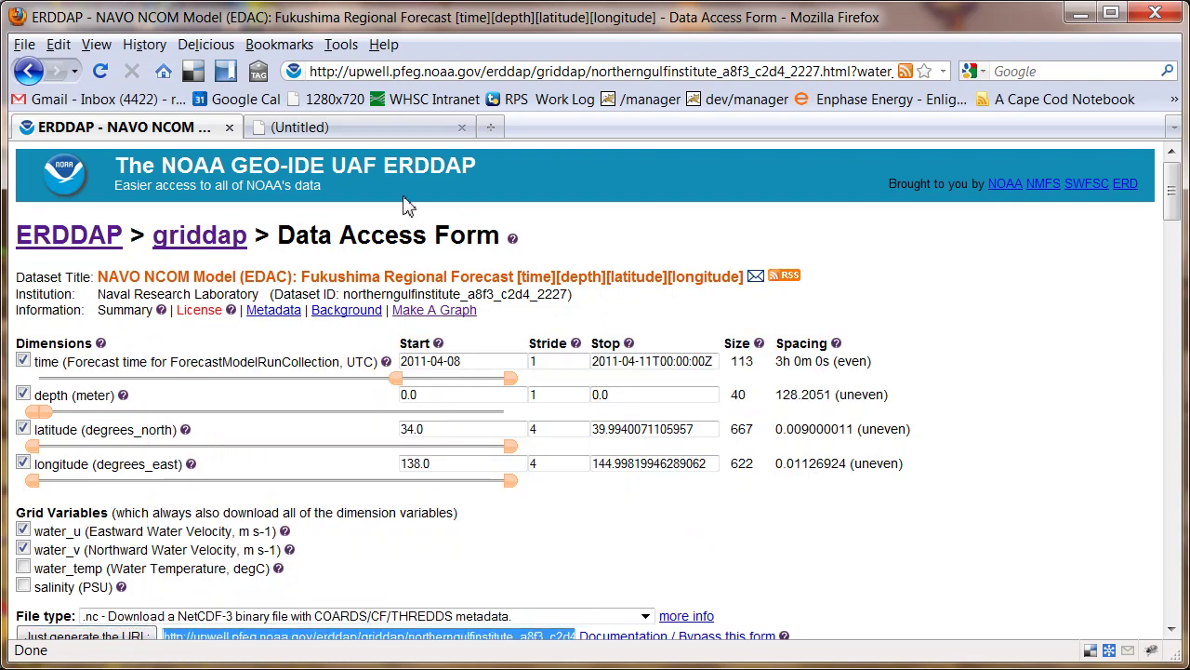
click(427, 130)
click(481, 72)
text(http://upwell.pfeg.noaa.gov/erddap/griddap/northerngulfinstitute_a8f3_c2d4_2227.nc?water_u[(2011-04-08):1:(2011-04-11T00:00:00Z)][(0.0):1:(0.0)][(34.0):4:(39.9940071105957)][(138.0):4:(144.99819946289062)],water_v[(2011-04-08):1:(2011-04-11T00:00:00Z)][(0.0):1:(0.0)][(34.0):4:(39.9940071105957)][(138.0):4:(144.99819946289062)])
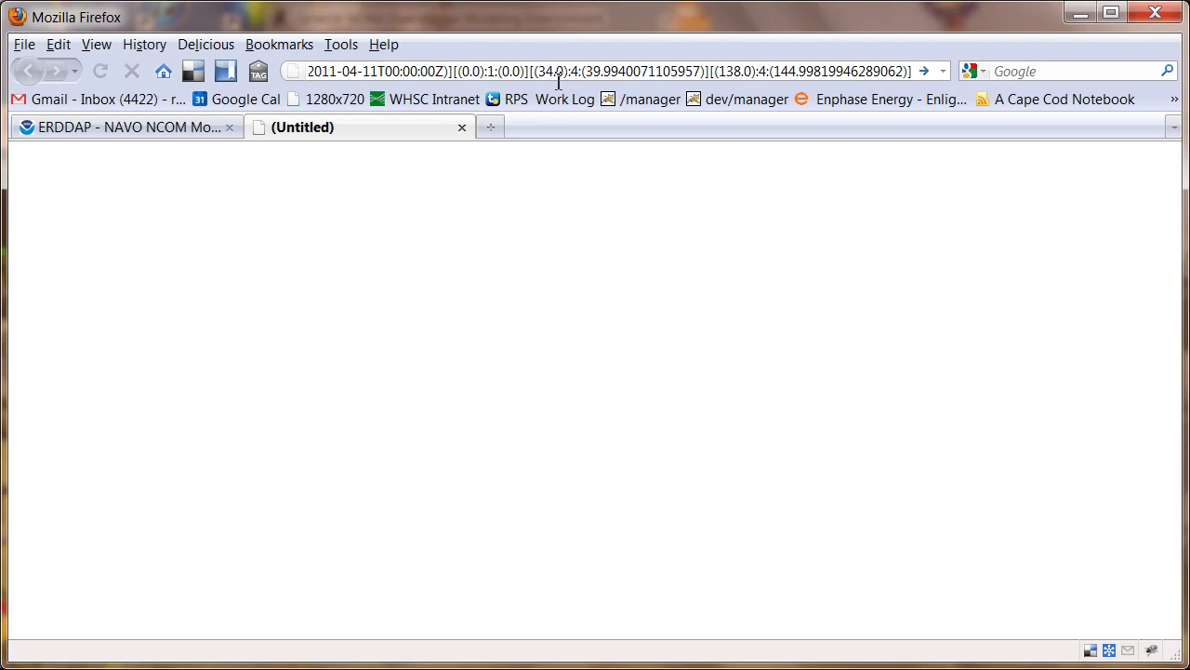
key(Return)
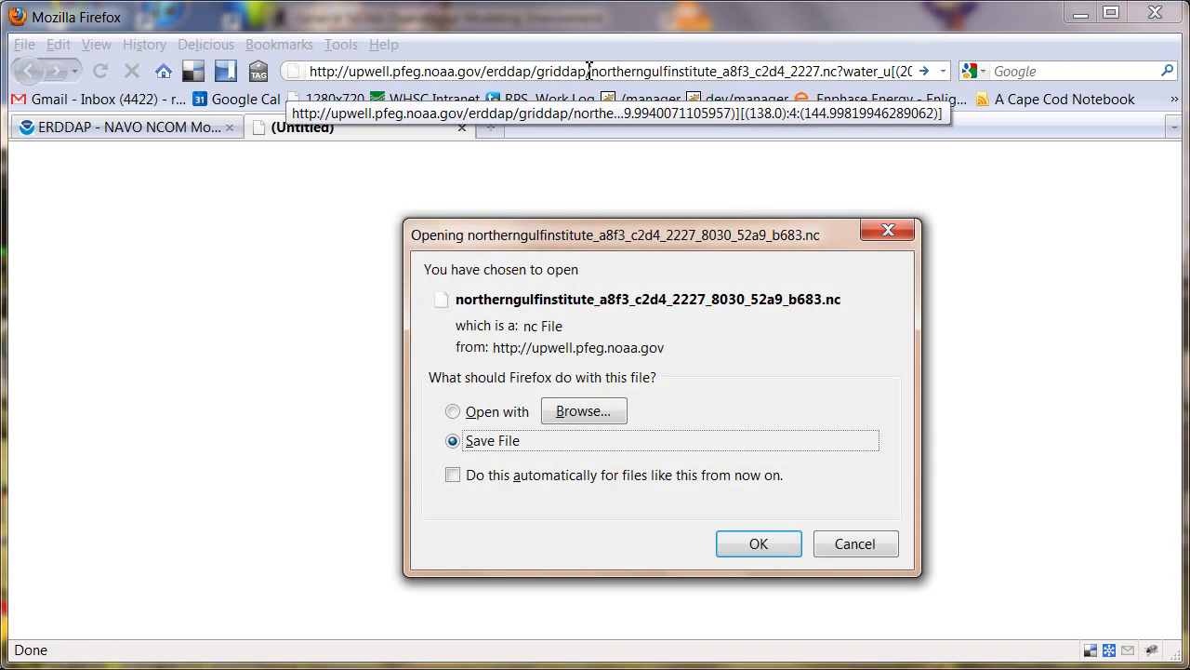
Save the downloaded file as fukushima.nc in the fukushima folder and dismiss the downloads list
click(758, 548)
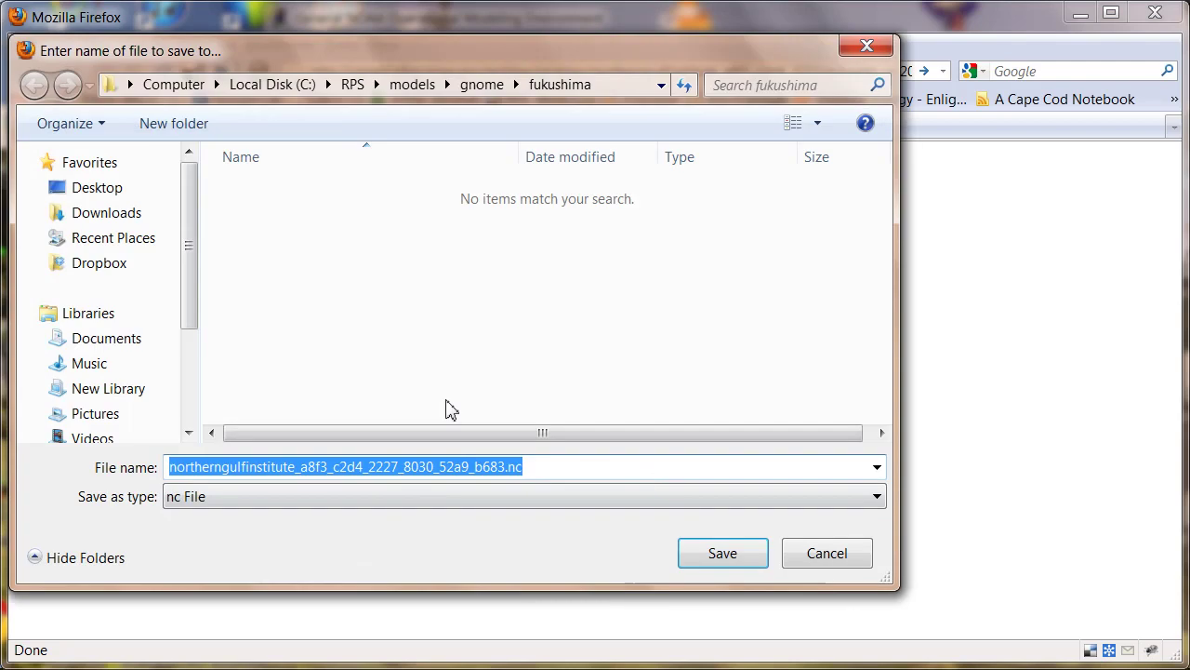
drag(506, 467, 149, 458)
text(juk)
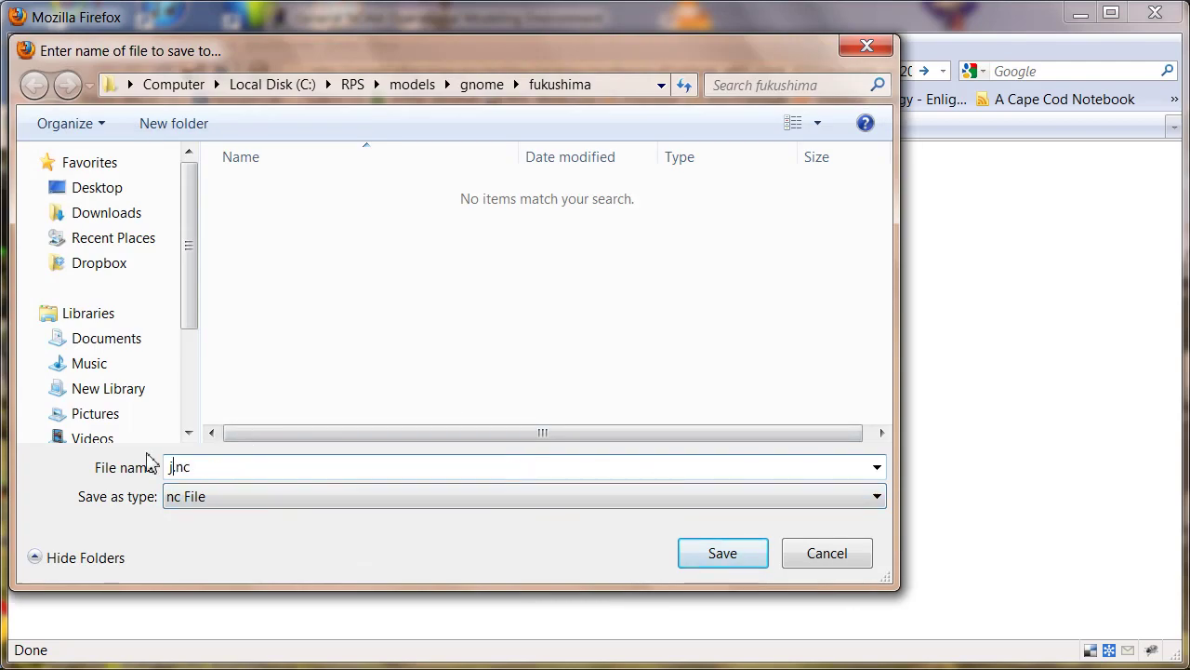
text(fukushima)
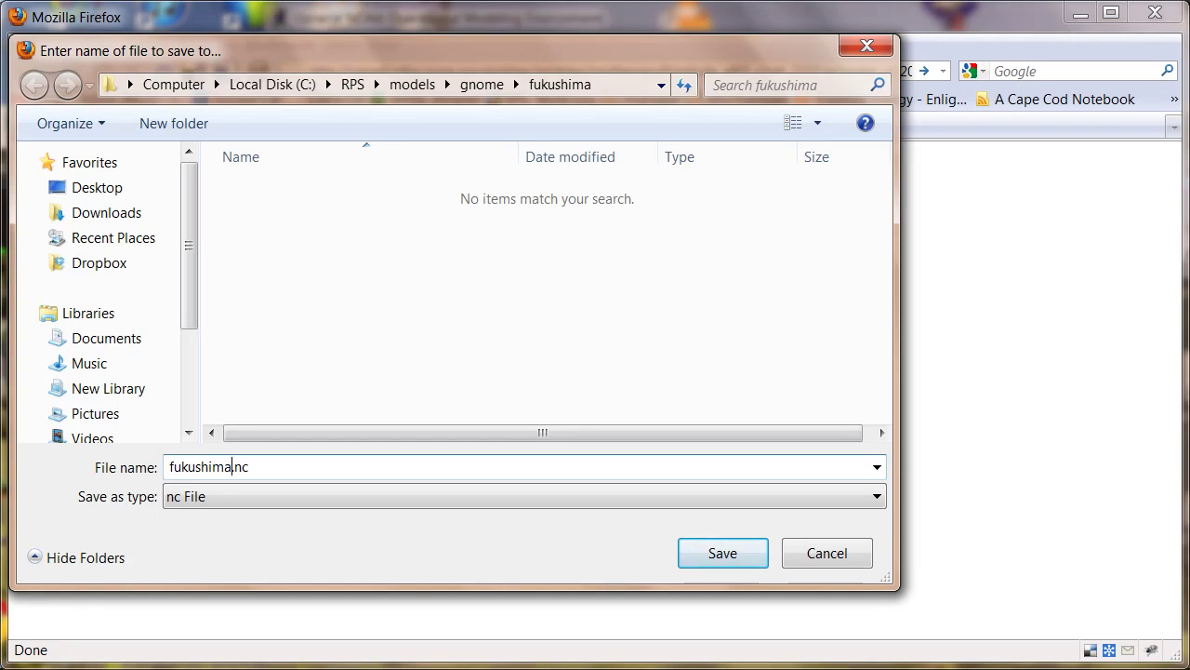
key(Return)
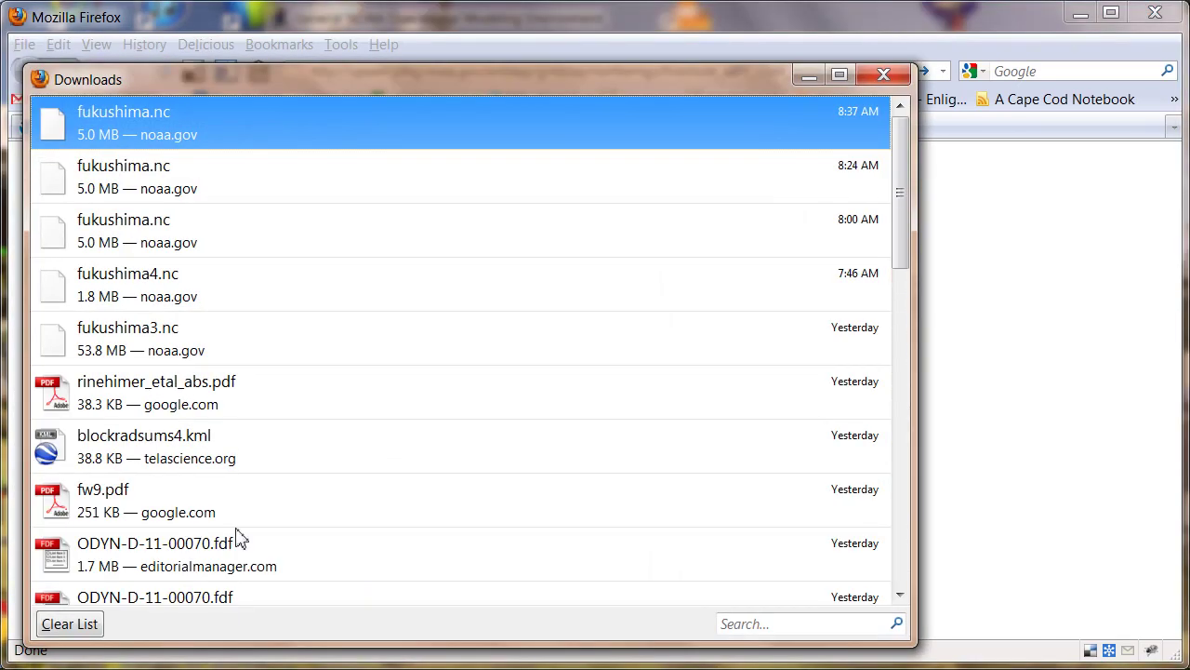
click(884, 74)
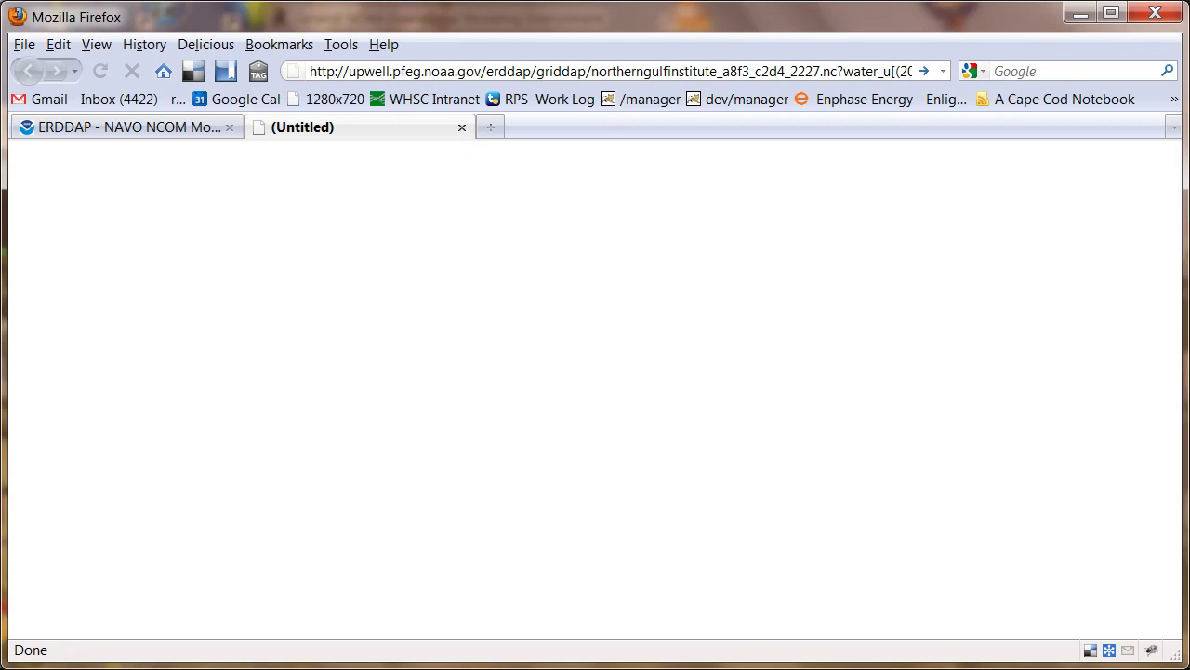
Switch to GNOME and start a new map box with latitudes 40 and 34 and longitudes 138 and 145
key(alt+Tab)
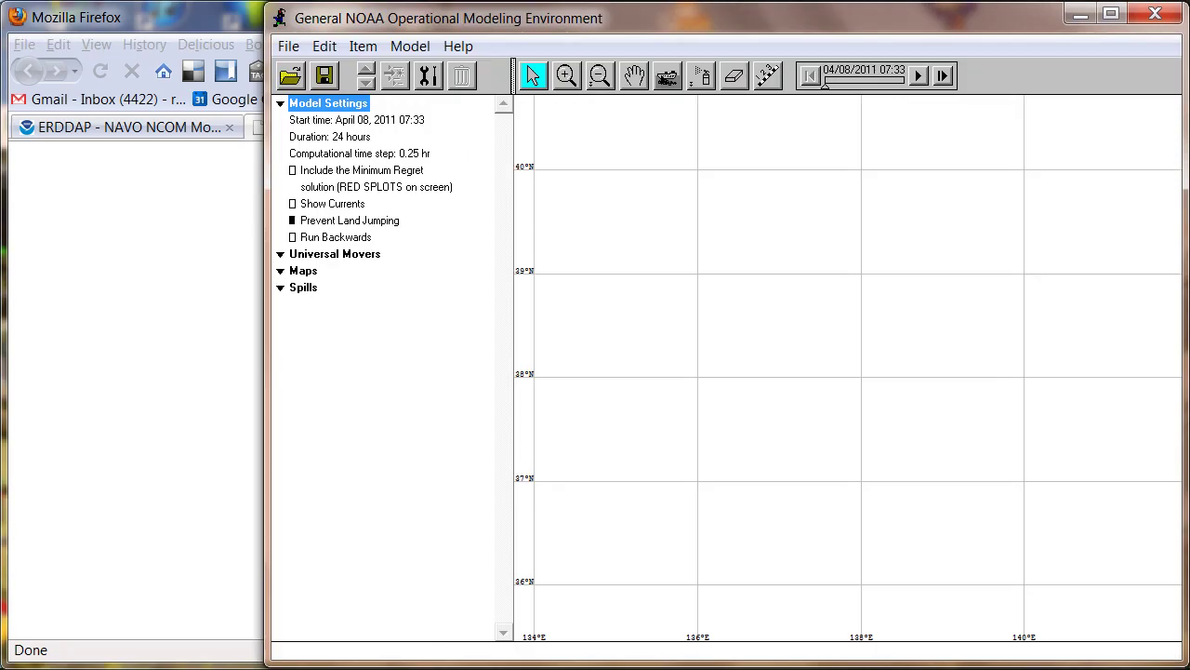
click(289, 272)
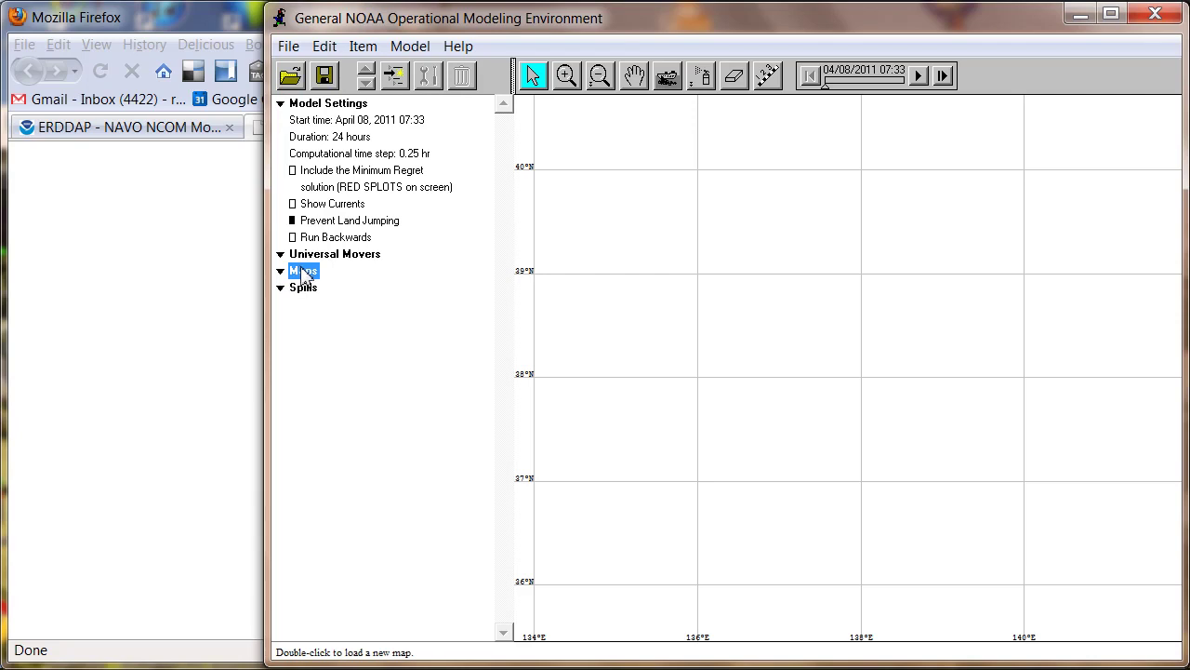
double_click(304, 271)
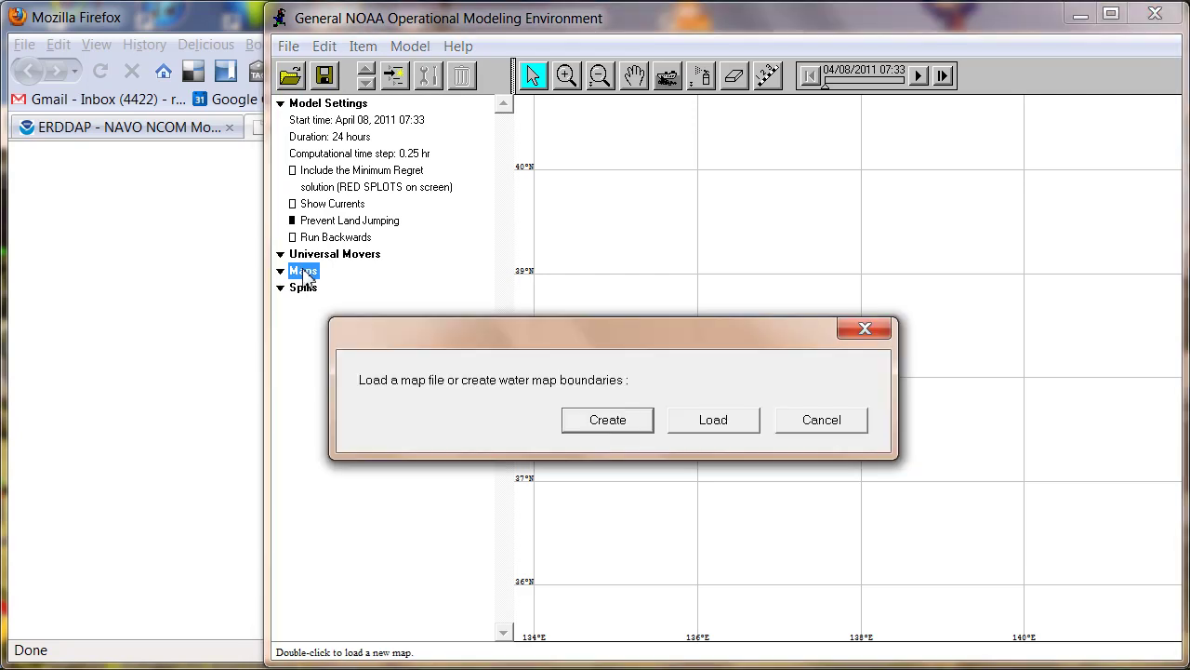
click(606, 423)
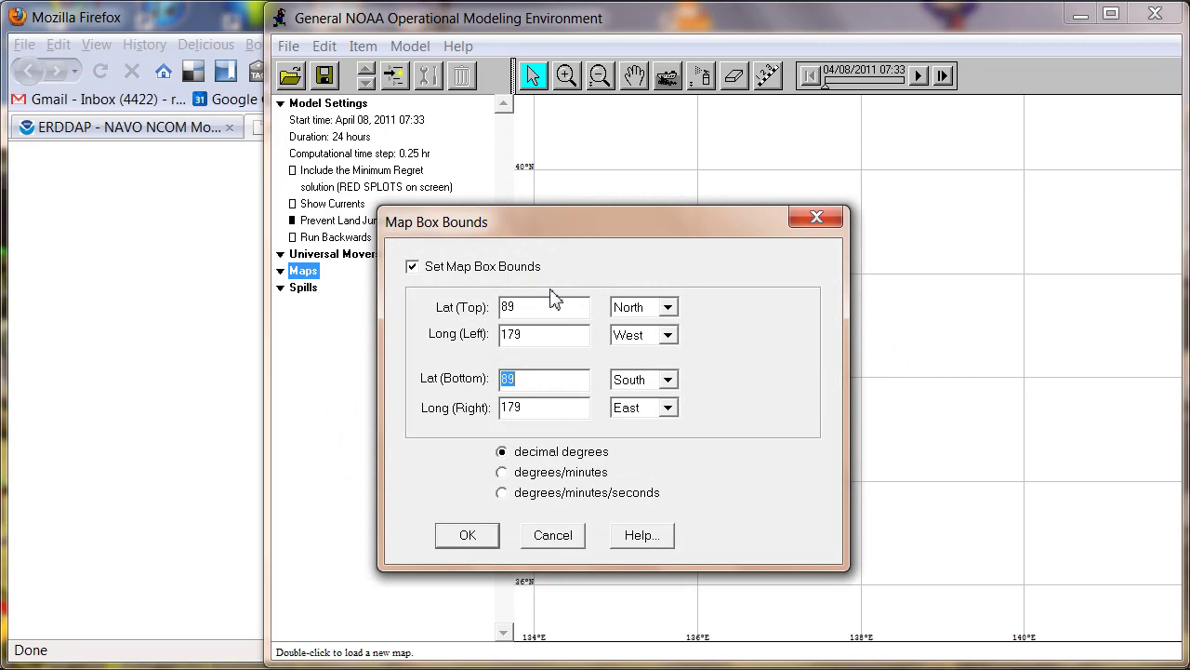
drag(547, 306, 474, 311)
text(49)
drag(525, 338, 490, 348)
text(13)
drag(521, 381, 483, 395)
text(2)
text(34)
drag(542, 409, 482, 419)
text(1)
Set the map box's left longitude to East and bottom latitude to North, and create the map
click(668, 336)
click(658, 355)
click(668, 380)
click(639, 395)
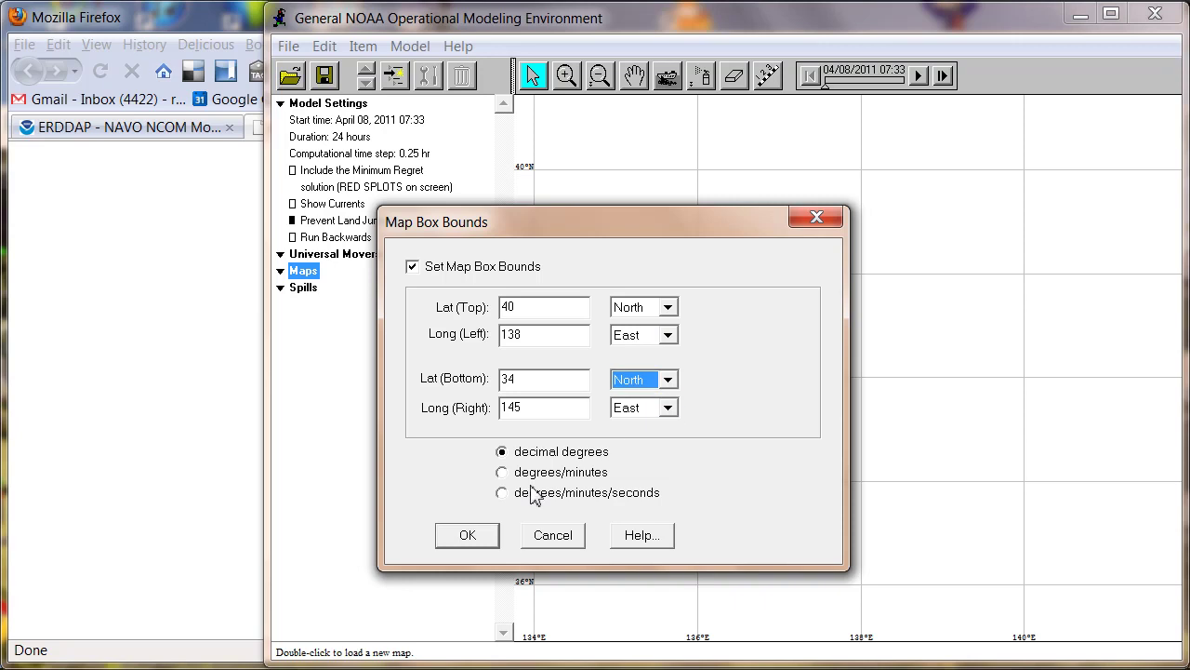
click(476, 539)
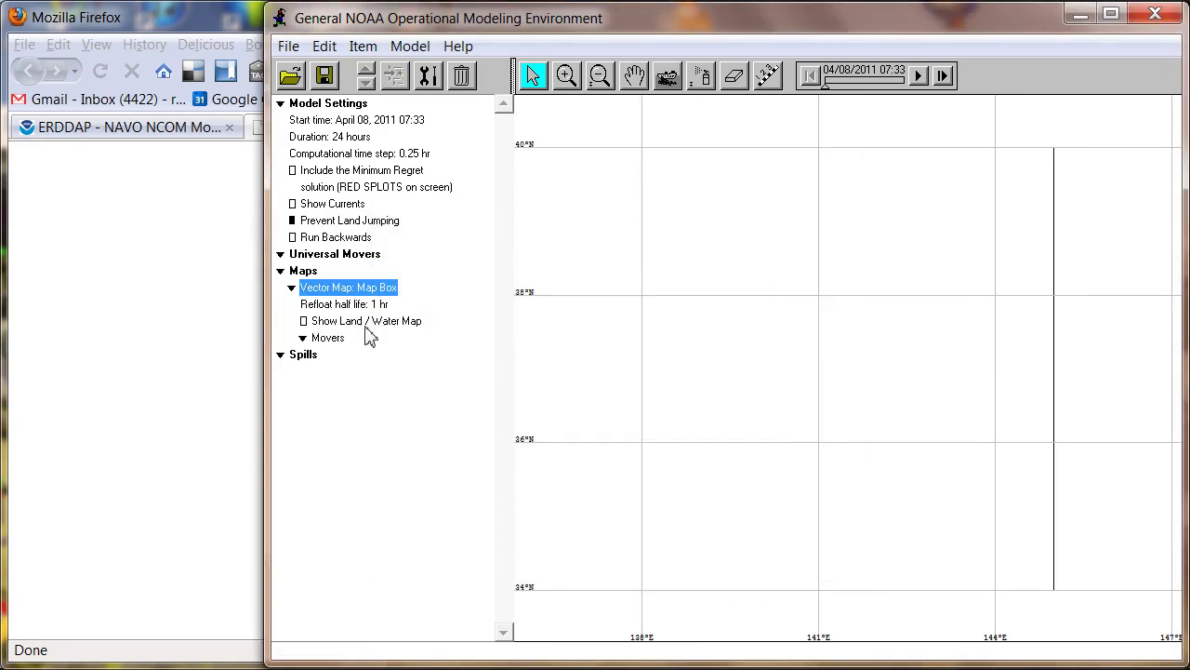
Load fukushima.nc as a currents mover for the map box and reset the model start time to the file's first time
double_click(328, 338)
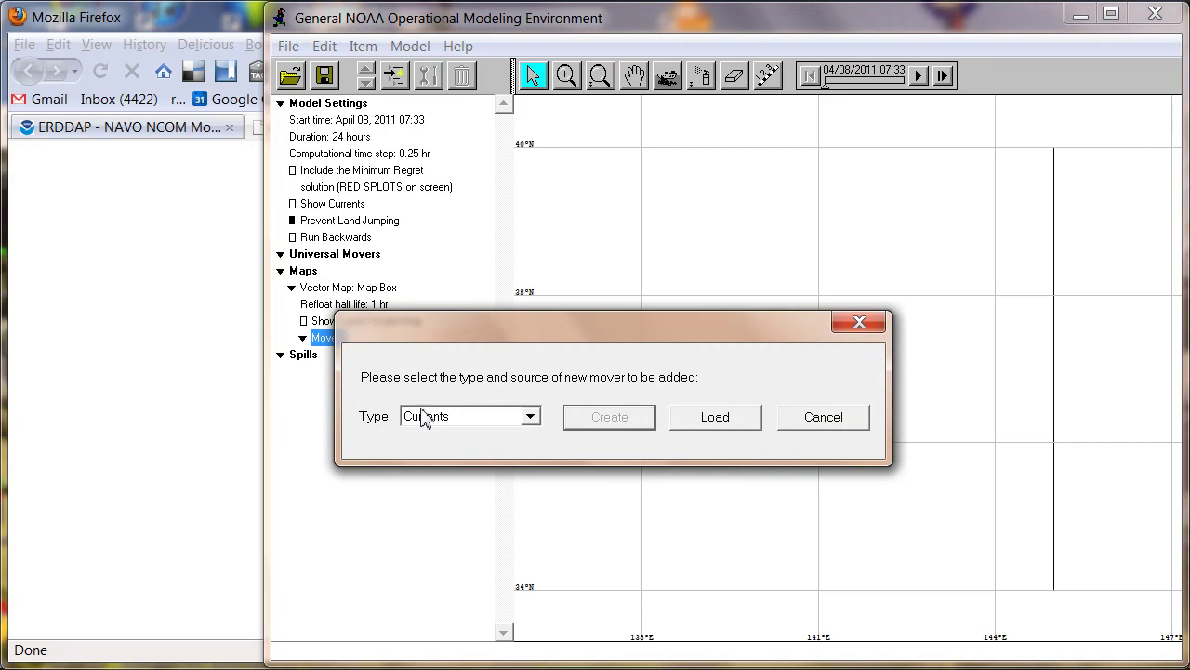
click(713, 418)
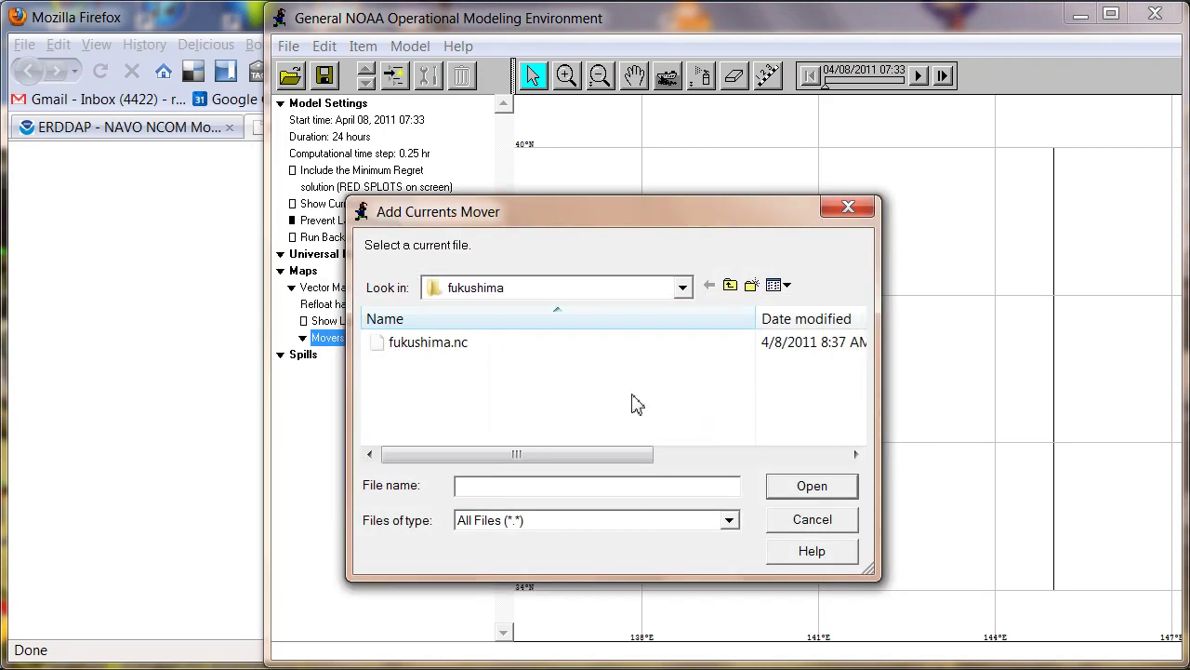
double_click(472, 342)
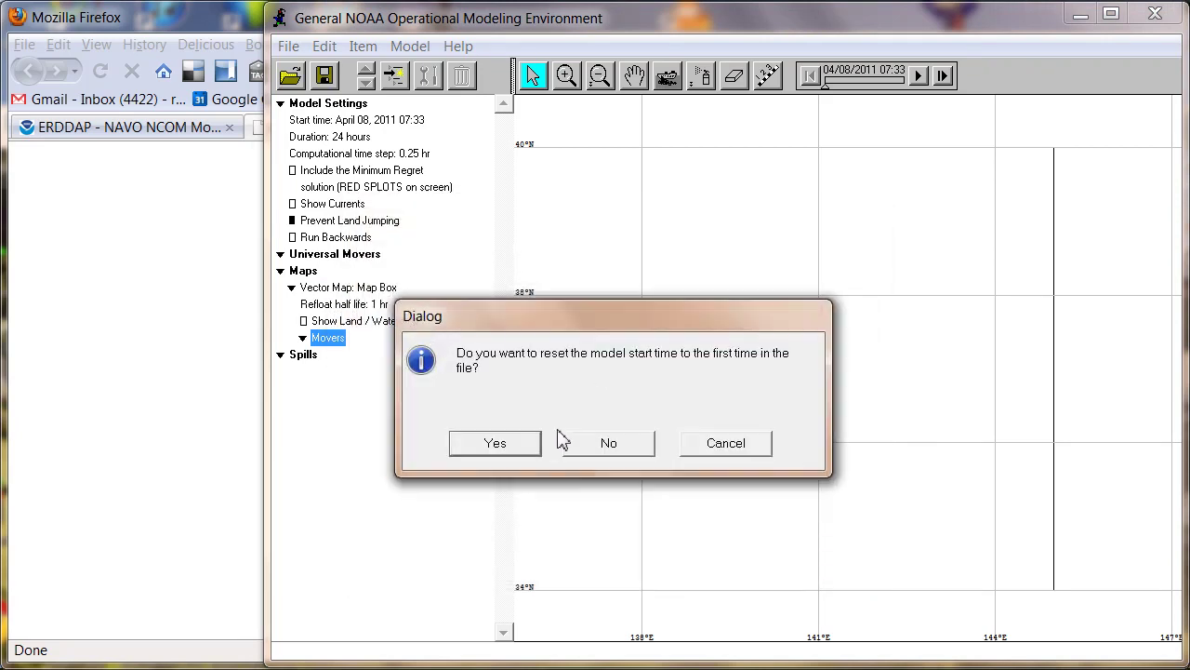
click(505, 447)
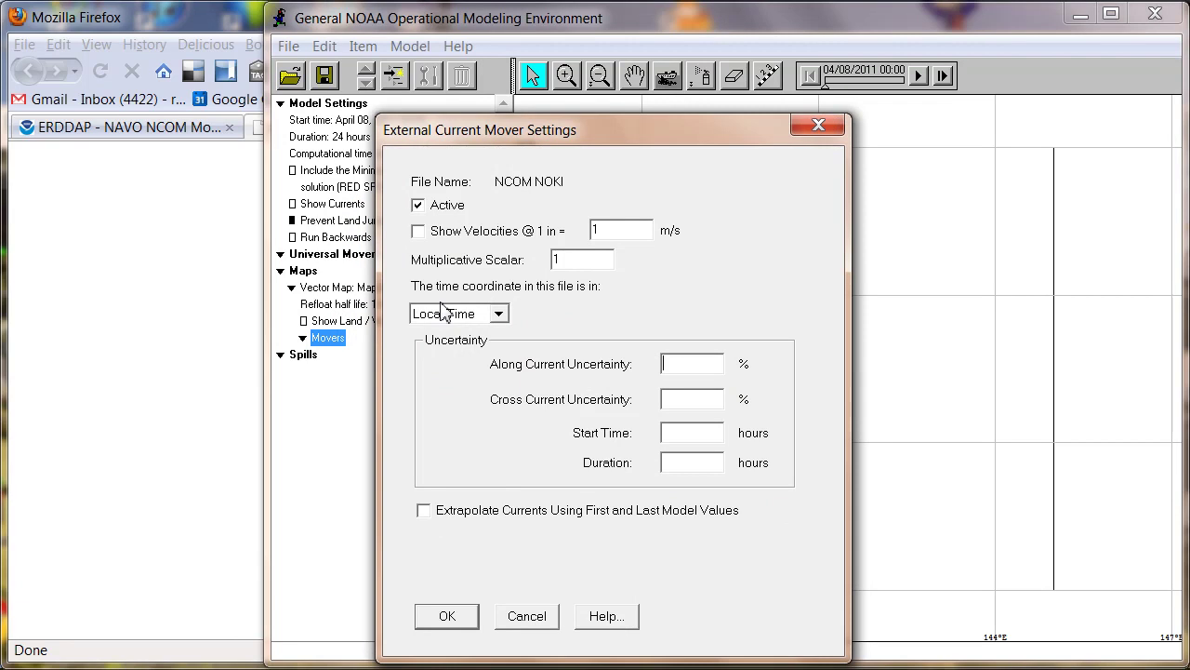
Set the currents mover to show velocities at 10 m/s, GMT/UTC time, 10% along and cross current uncertainty, and uncertainty start time 0 hours
click(418, 231)
click(502, 316)
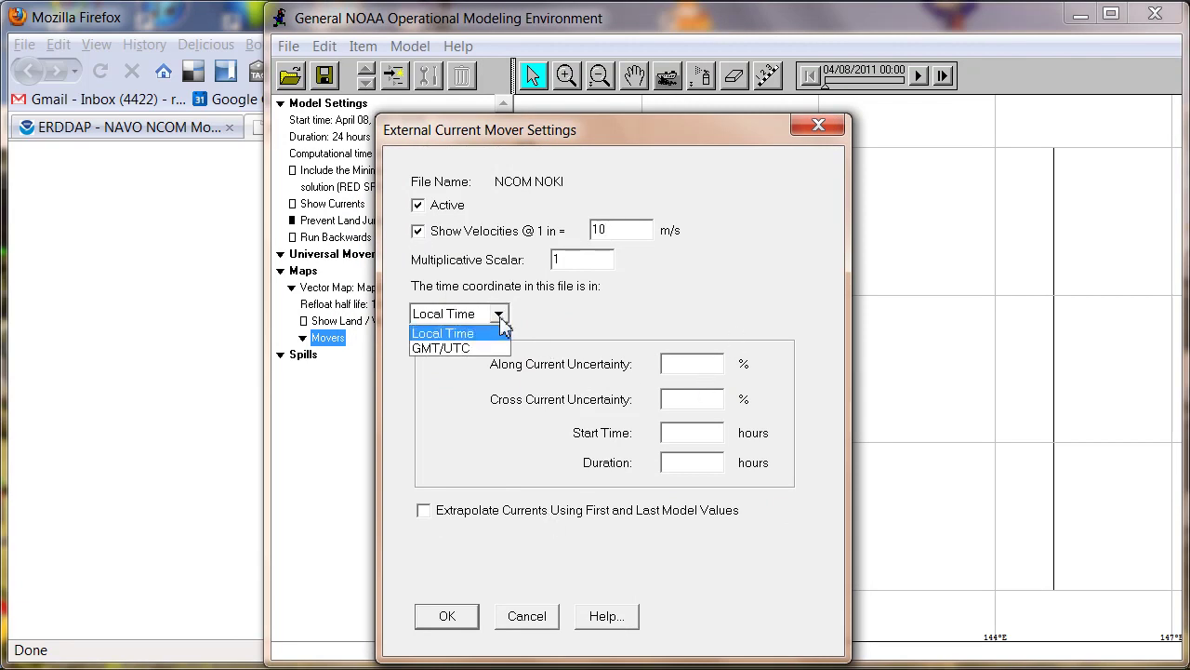
click(486, 352)
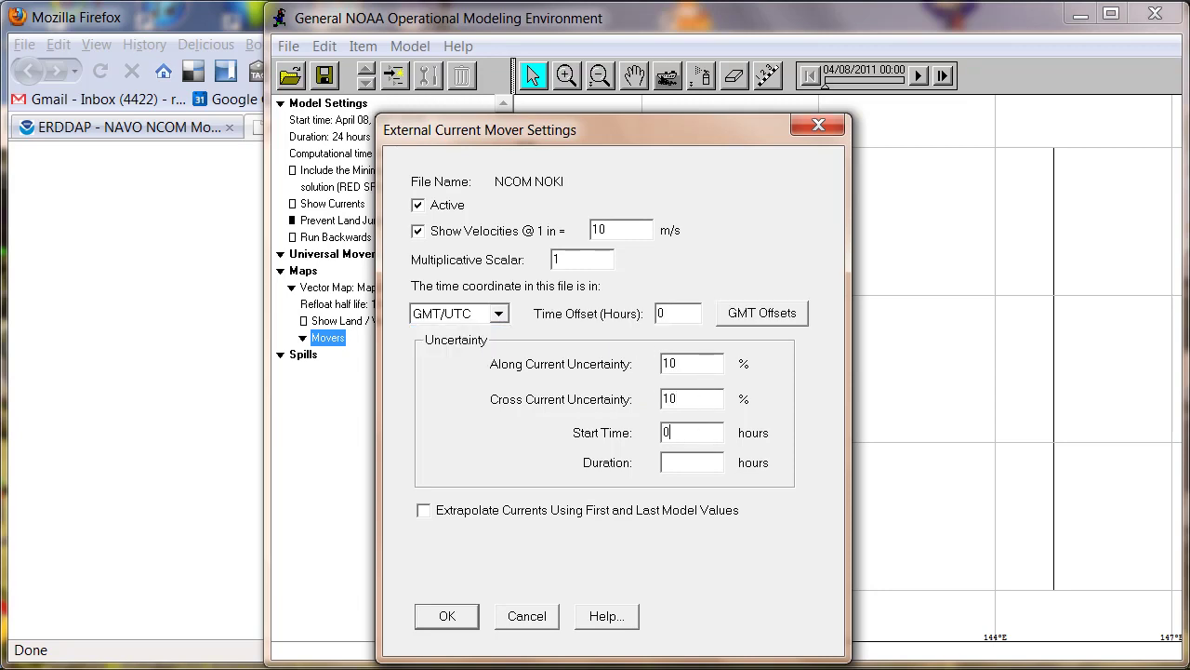
click(705, 463)
click(456, 618)
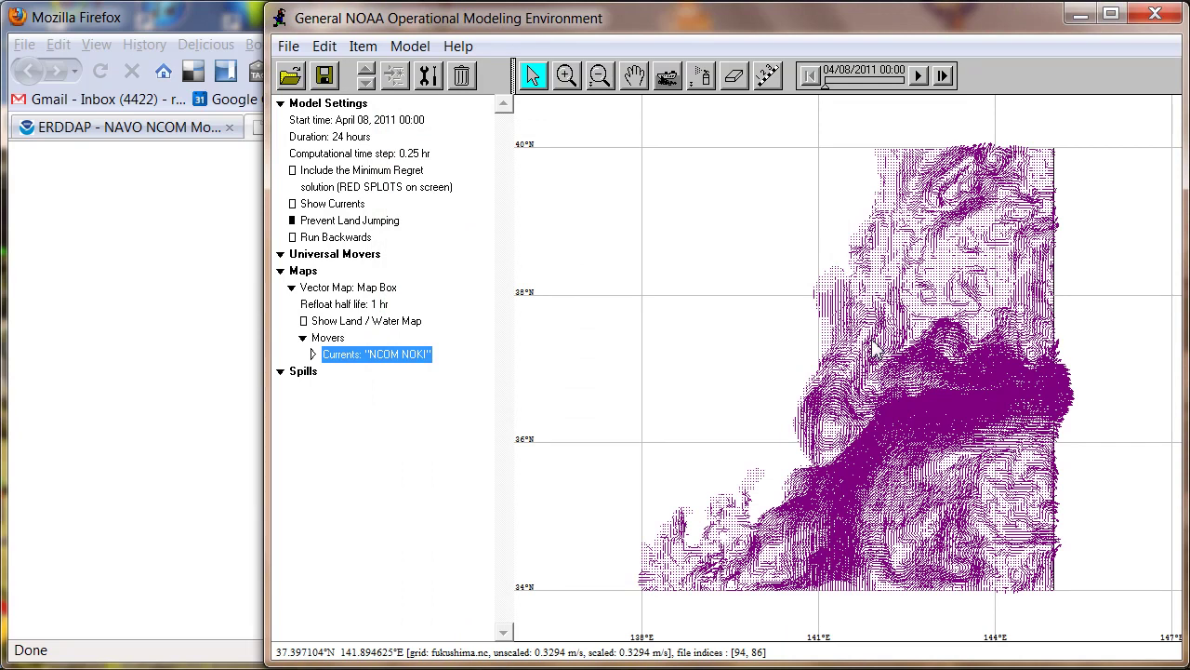
Set the model run duration to 3 days and the computation time step to 1 hour
click(349, 124)
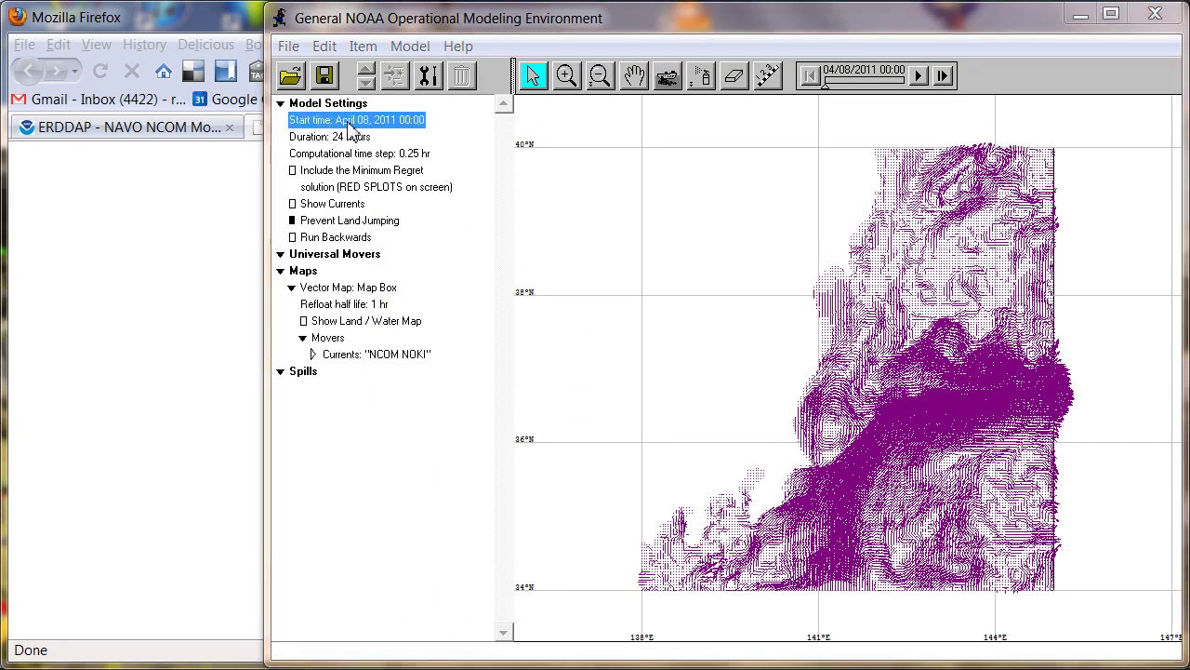
double_click(348, 130)
double_click(596, 322)
text(3)
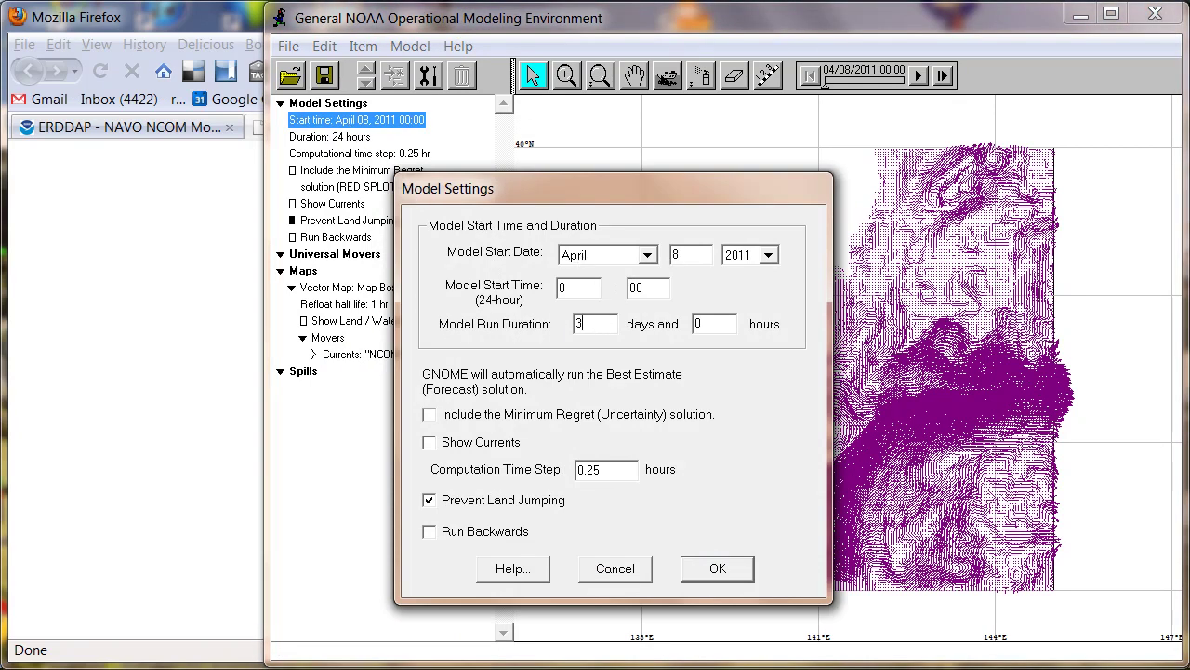
double_click(612, 473)
text(1)
click(719, 570)
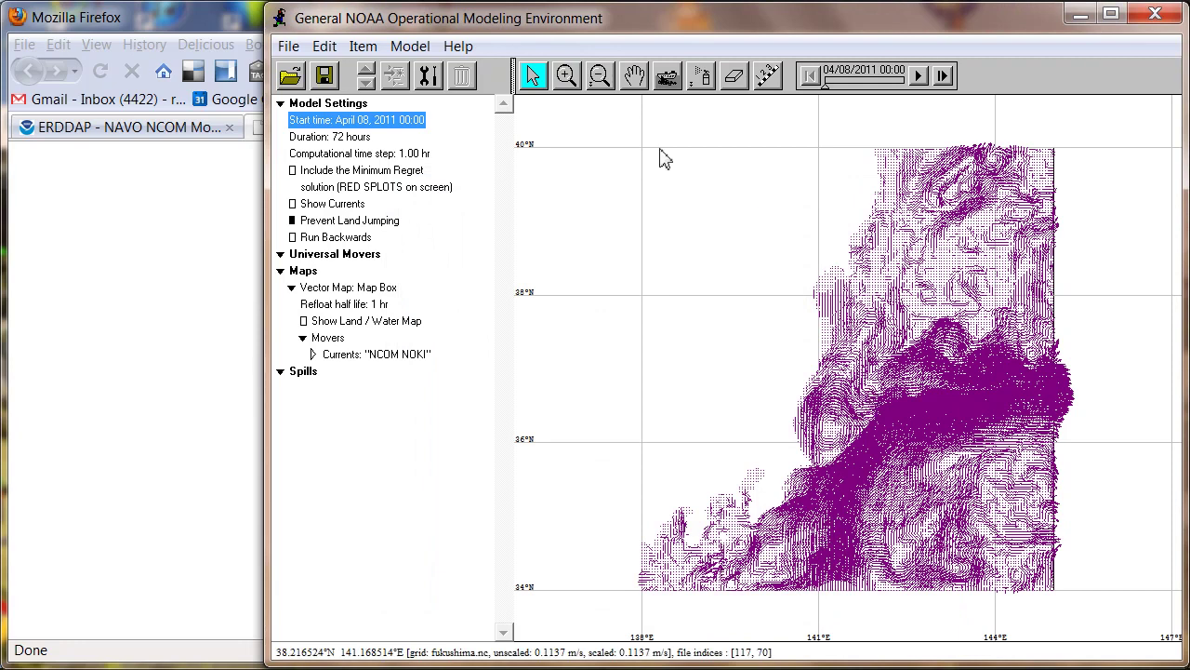
Place a line spill named "my spill" from about 37.45°N 141.34°E to 34.13°N 140.96°E, and run the model
click(669, 78)
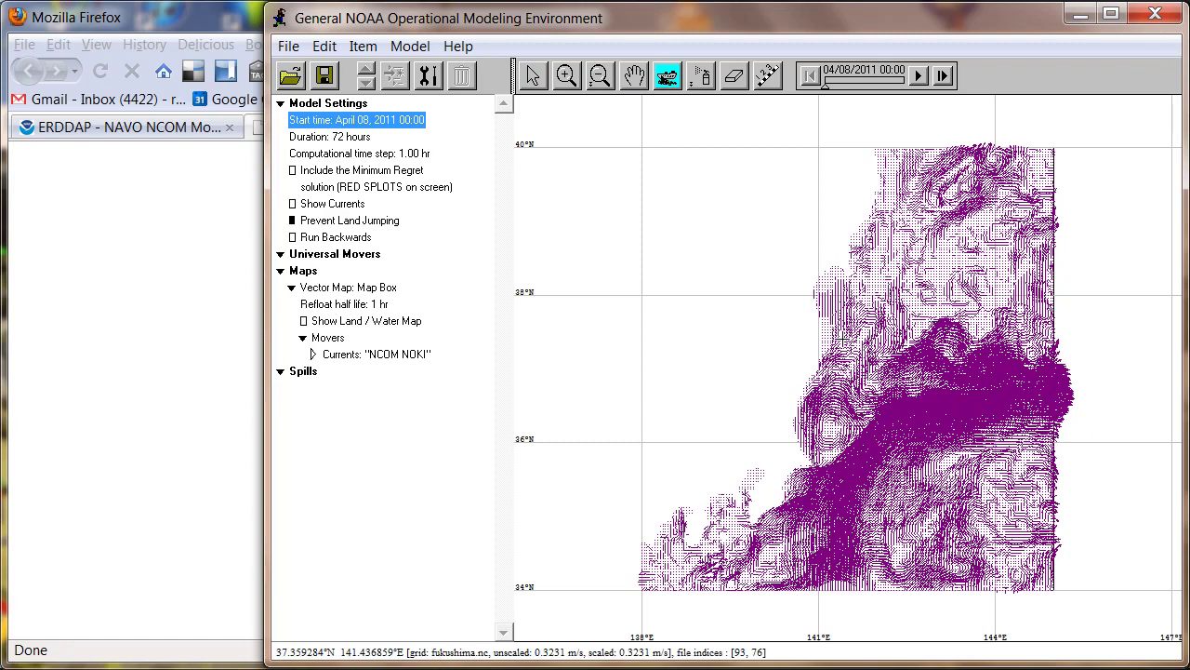
drag(839, 334, 816, 582)
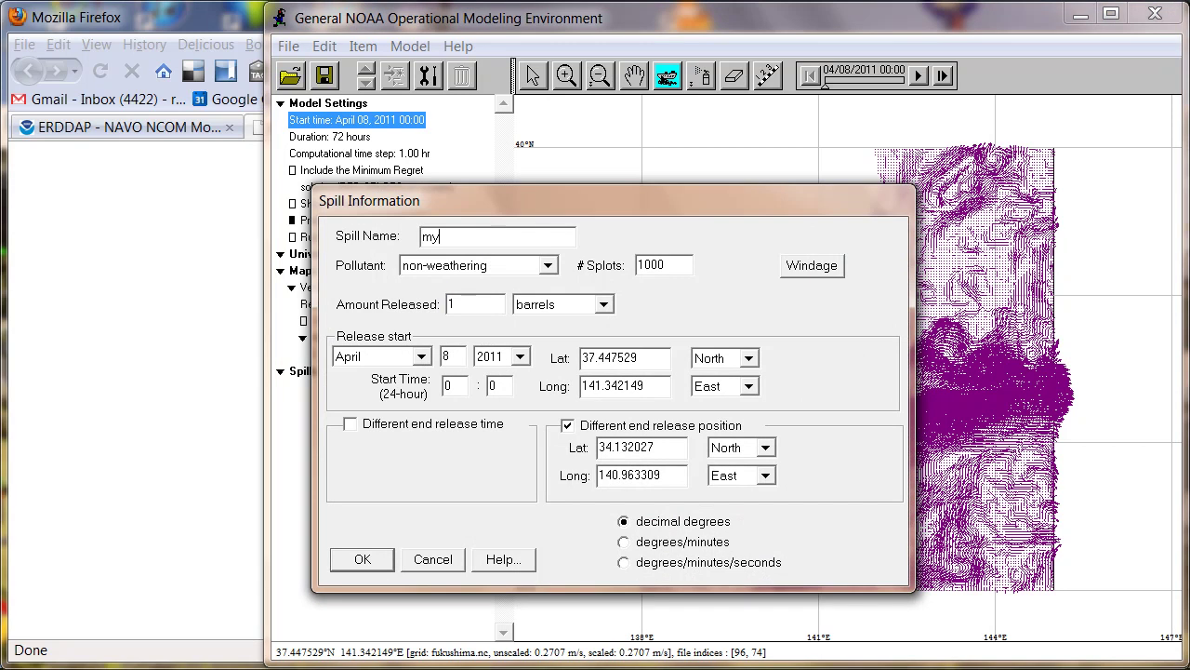
text(my spill)
key(Return)
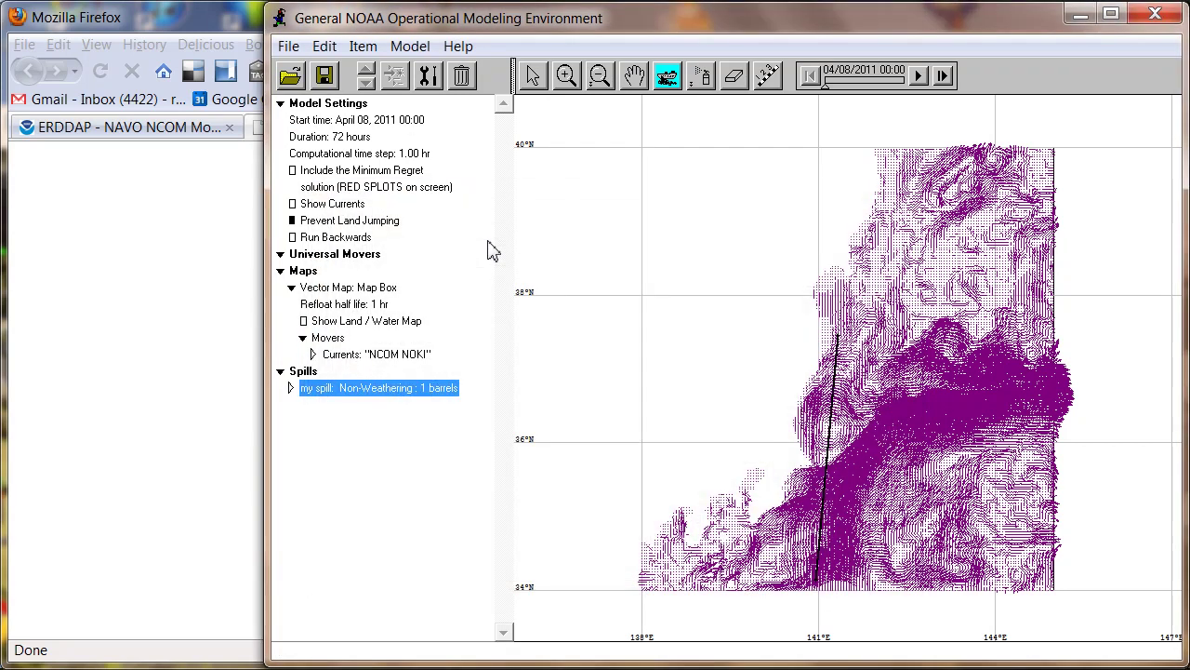
click(917, 78)
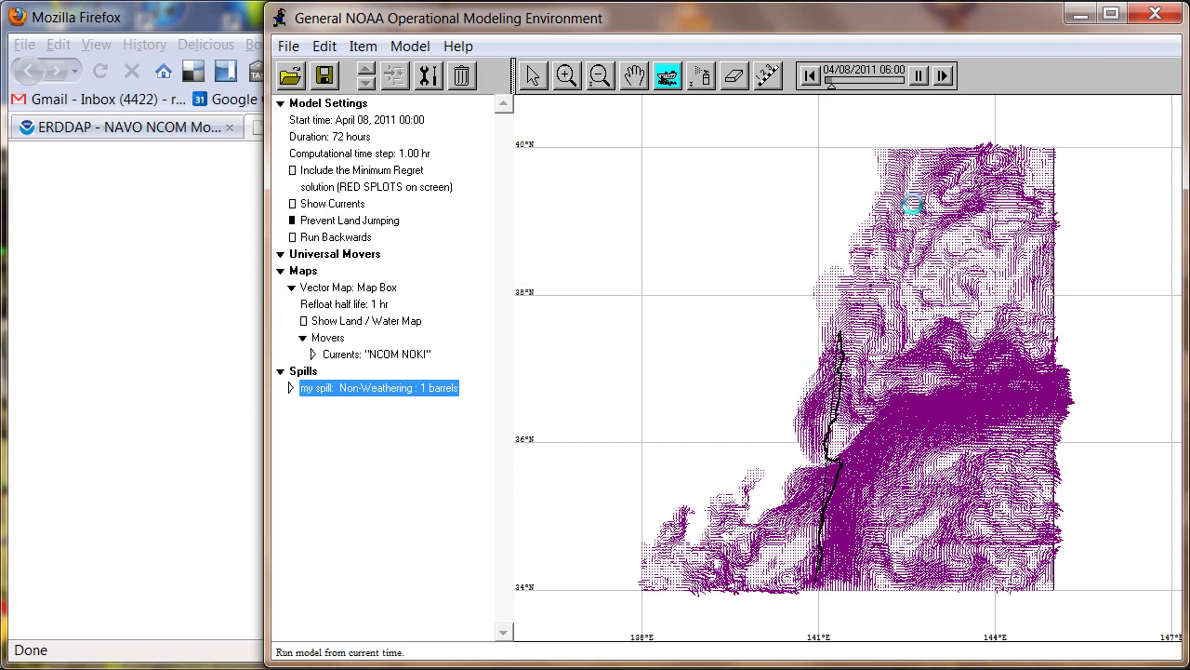